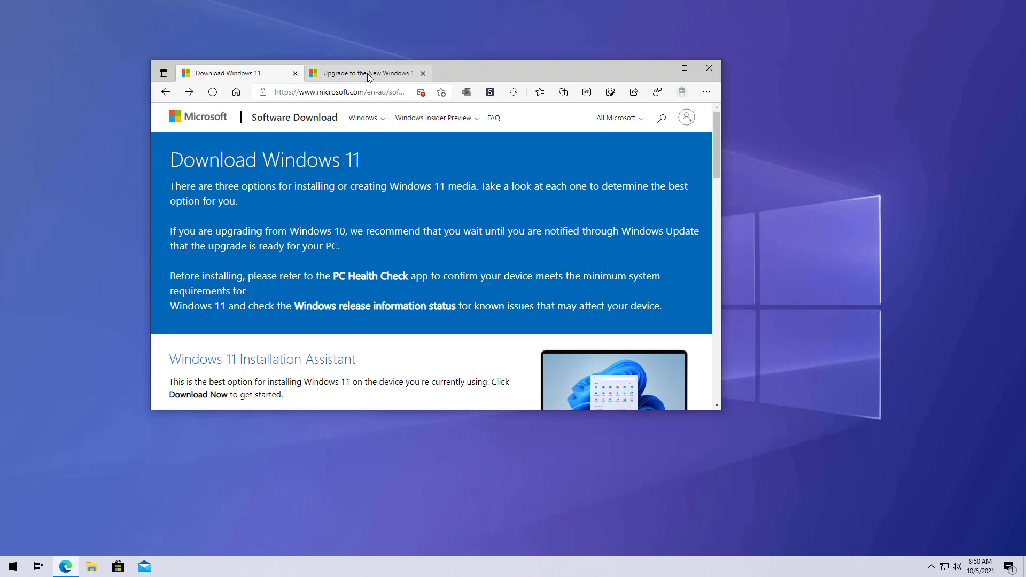
From the Windows 11 upgrade page, save WindowsPCHealthCheckSetup to the Downloads folder
click(368, 75)
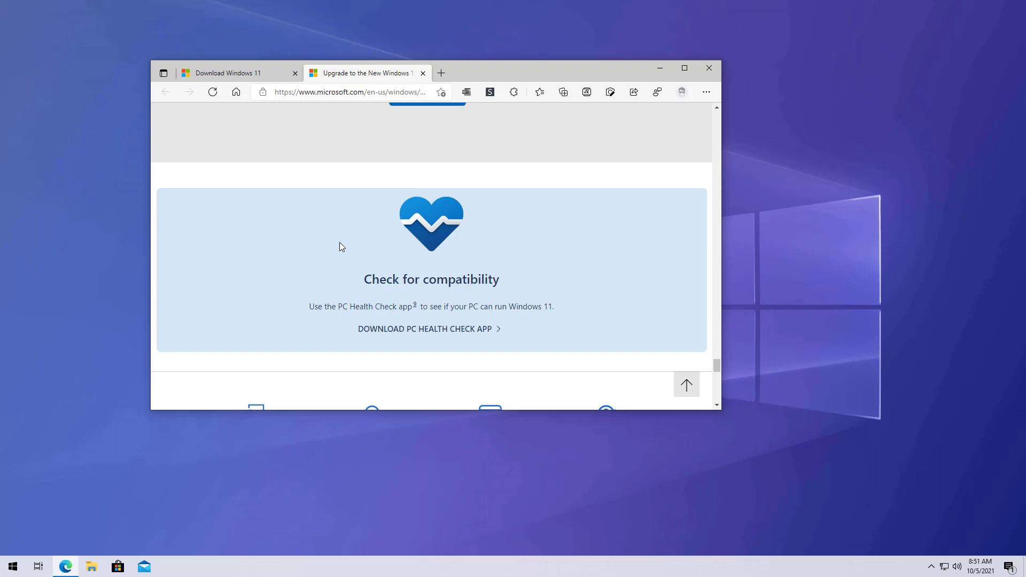
click(395, 335)
click(505, 151)
click(789, 362)
Run WindowsPCHealthCheckSetup from Downloads, accept the licence terms and install PC Health Check
click(511, 110)
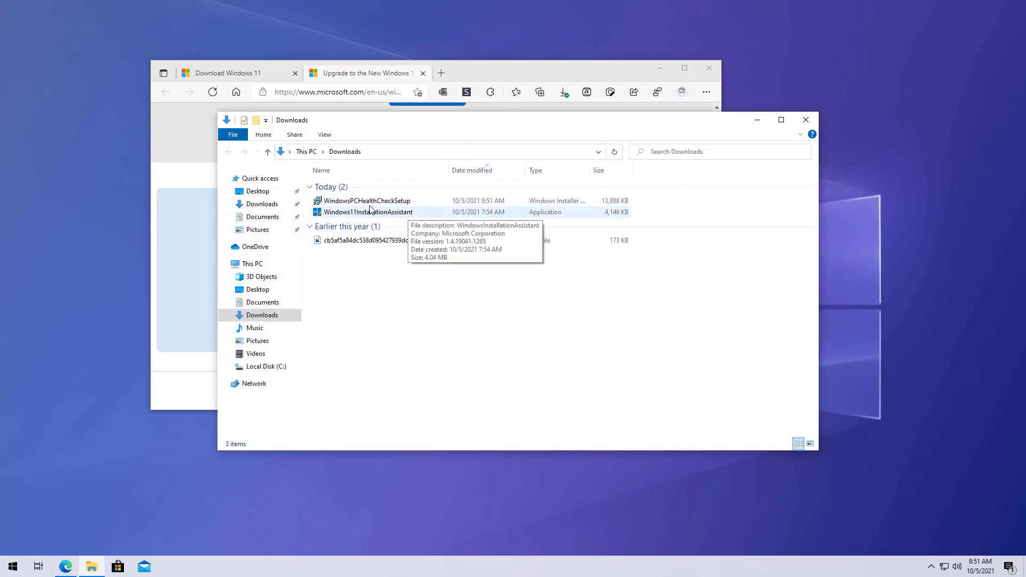
click(365, 202)
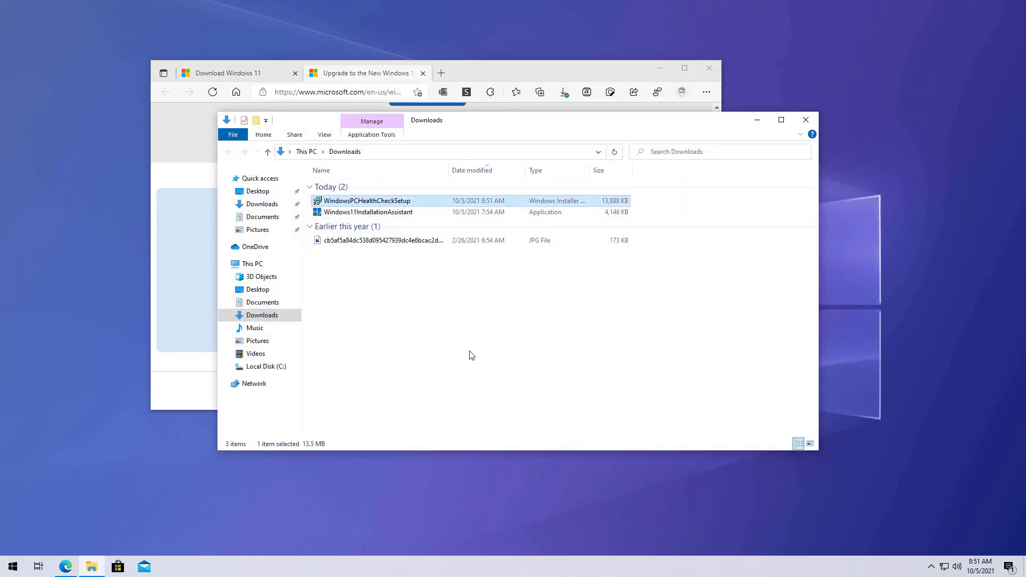
double_click(386, 205)
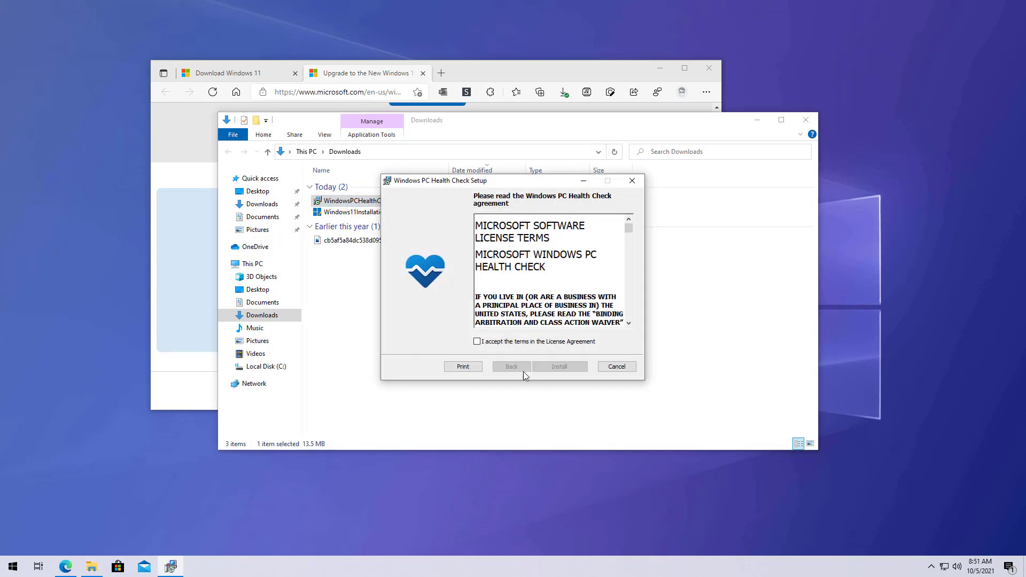
click(477, 342)
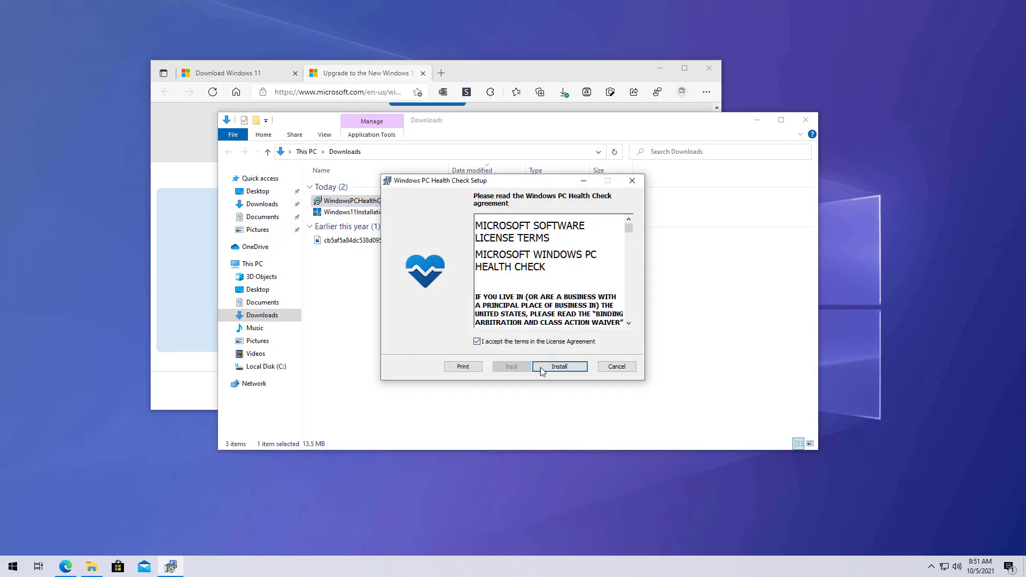
click(559, 368)
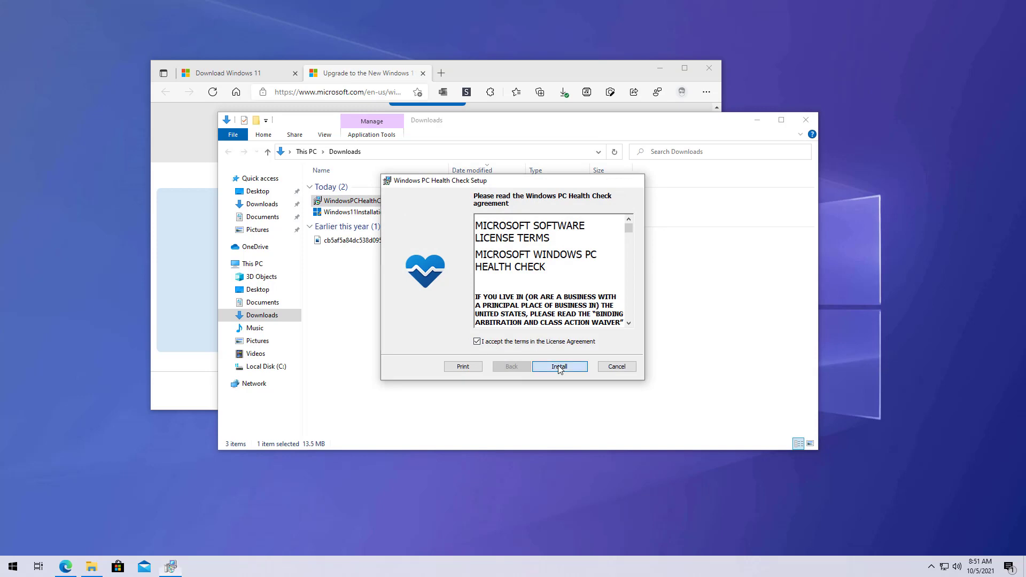
Minimize Edge and clear File Explorer off the desktop
click(659, 69)
click(769, 128)
click(758, 120)
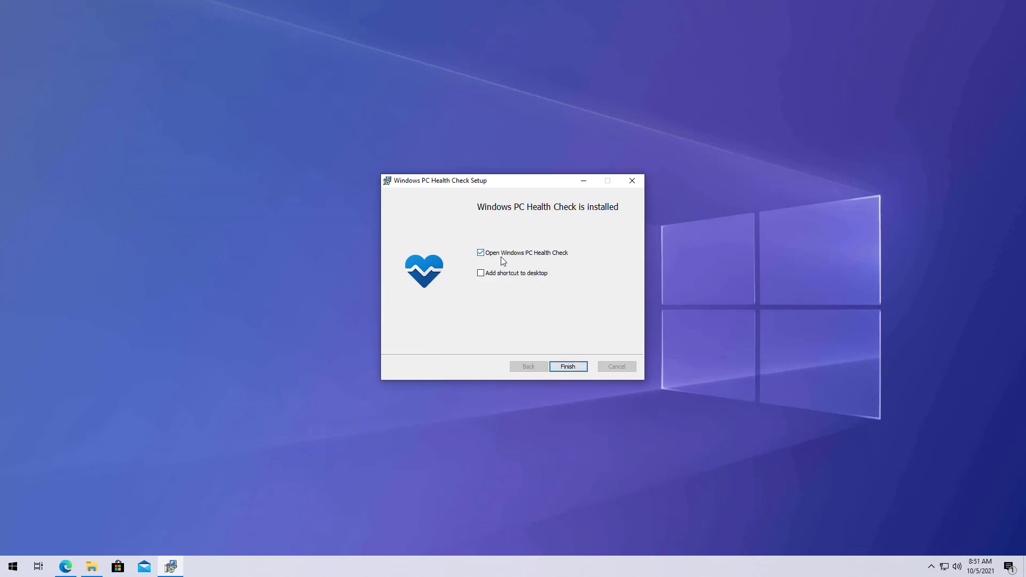
Run Check now in PC Health Check, scroll through all requirement results, then close the app
click(574, 368)
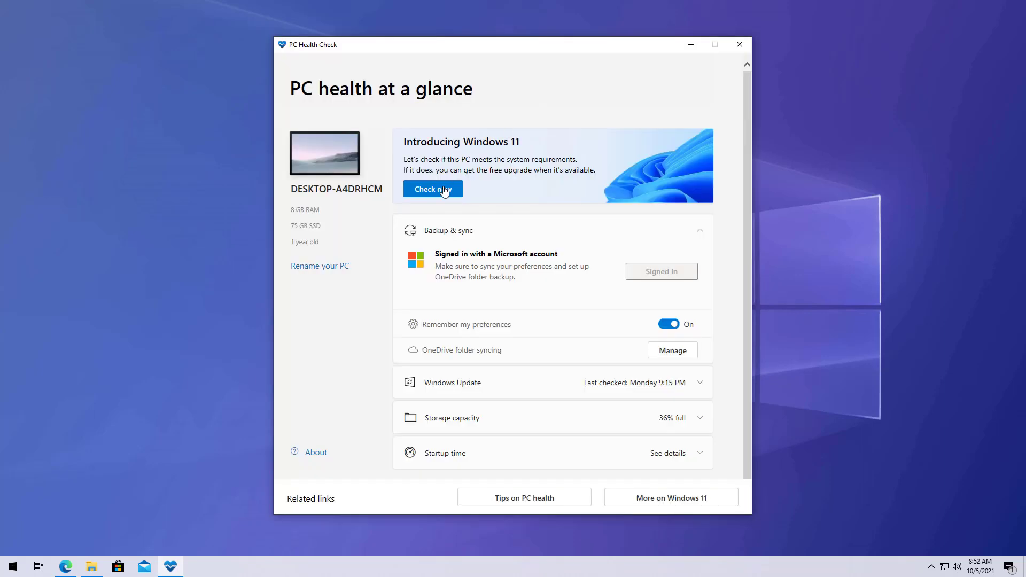
click(441, 196)
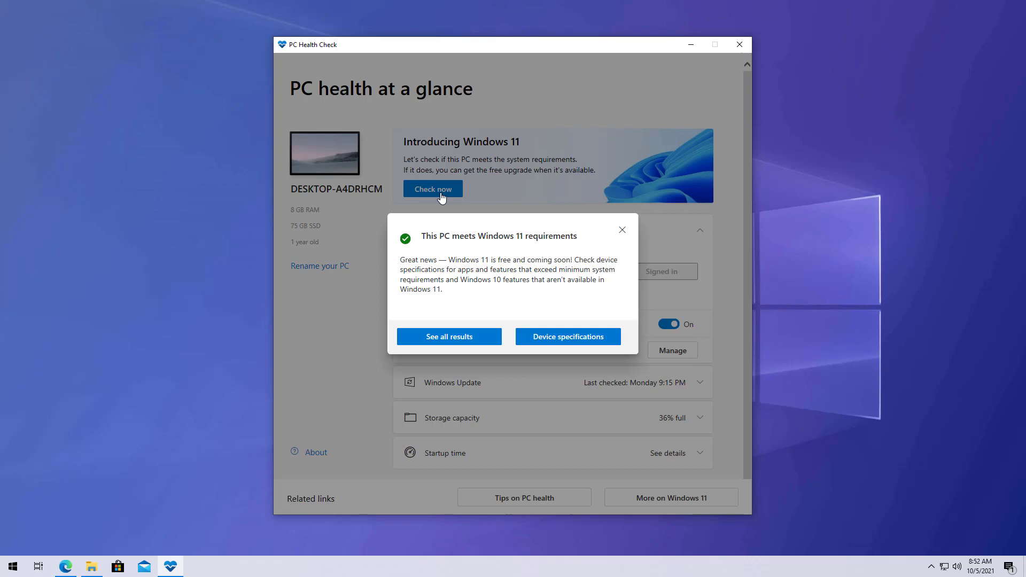
click(446, 345)
scroll(473, 320, down, 3)
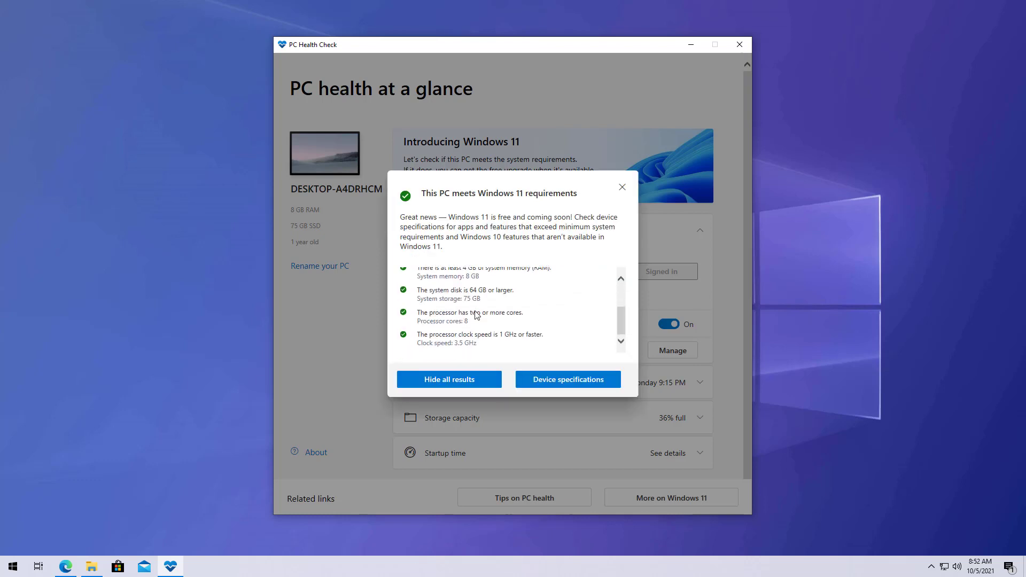
scroll(476, 315, up, 3)
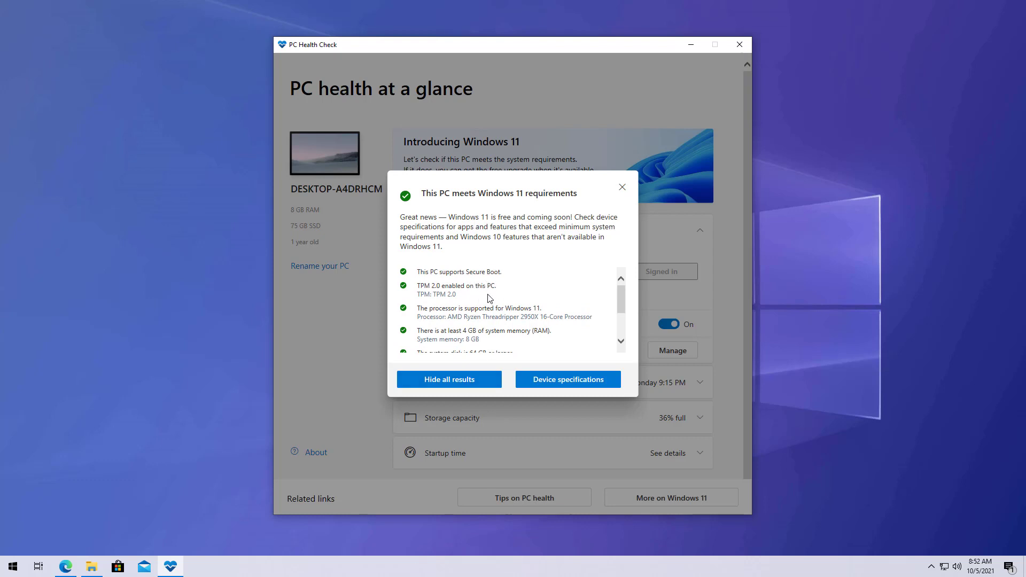
scroll(487, 298, down, 3)
scroll(489, 299, up, 3)
click(622, 187)
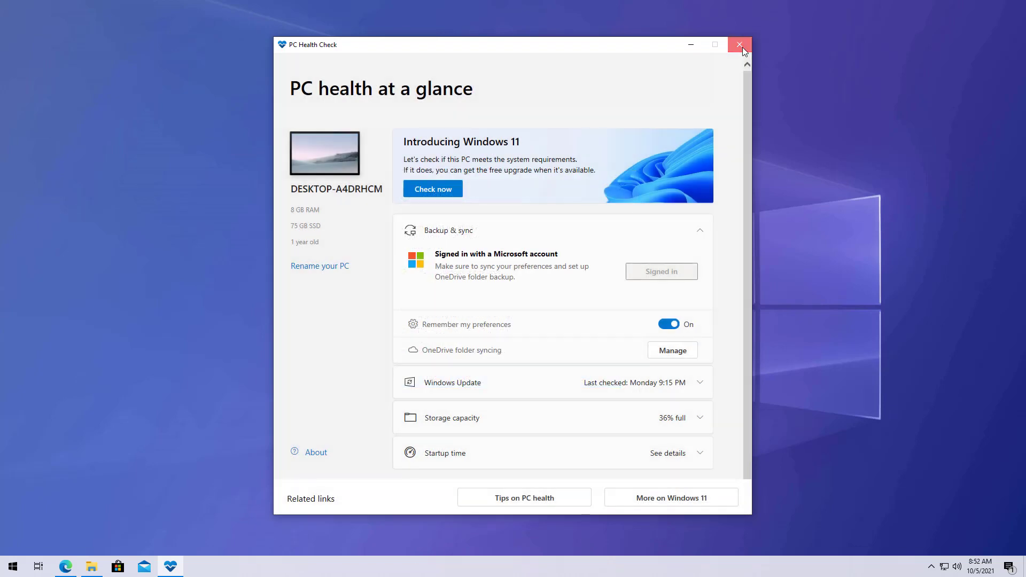
click(741, 46)
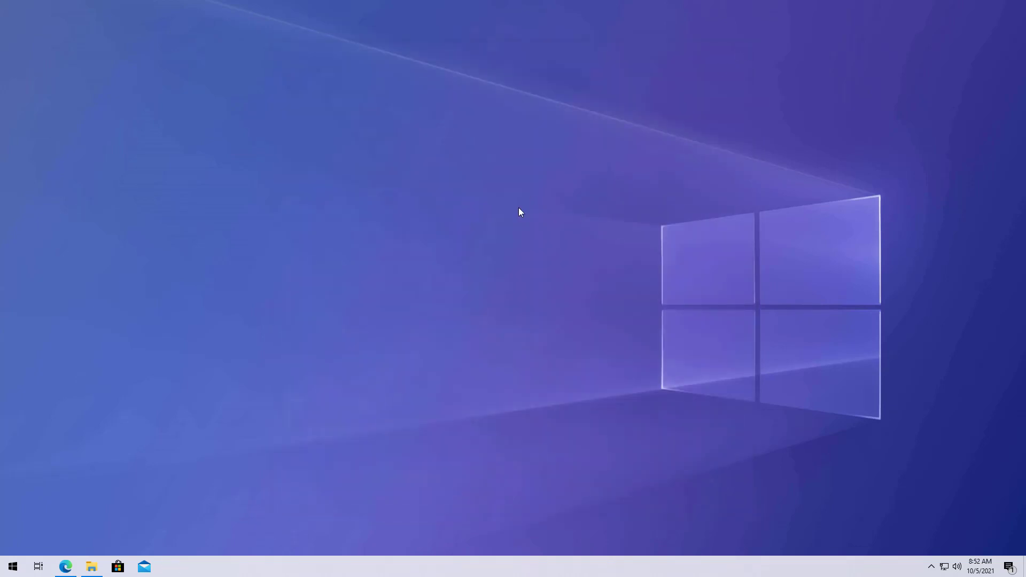
Back in Edge, save MediaCreationToolW11.exe from Create Windows 11 Installation Media to Downloads
key(alt+Tab)
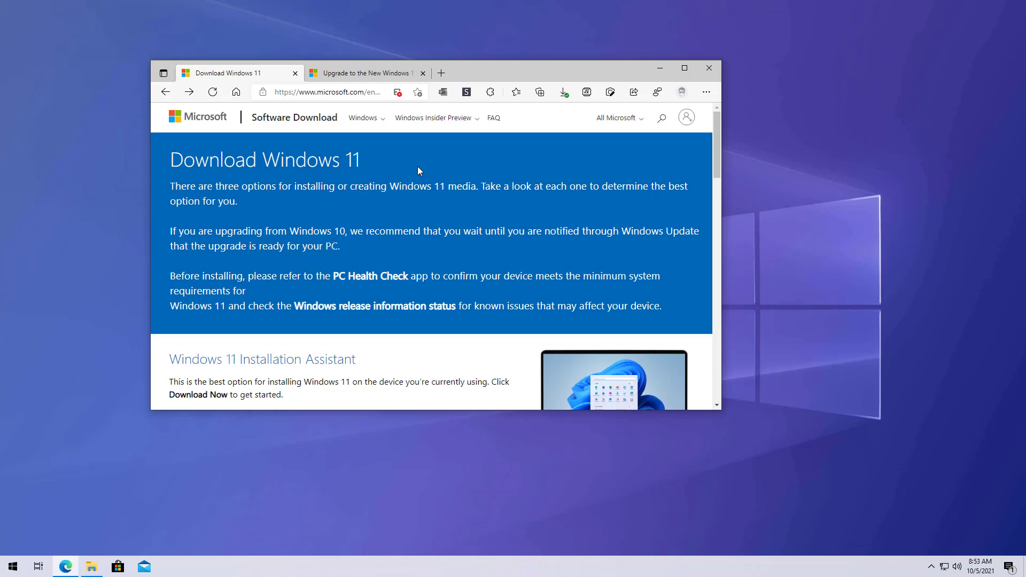
scroll(418, 170, down, 5)
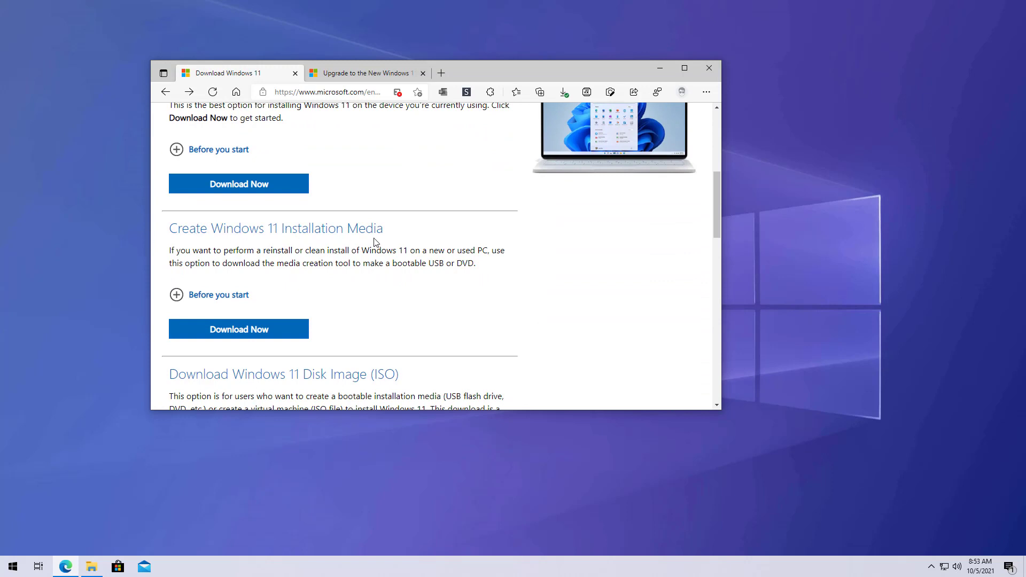
click(262, 330)
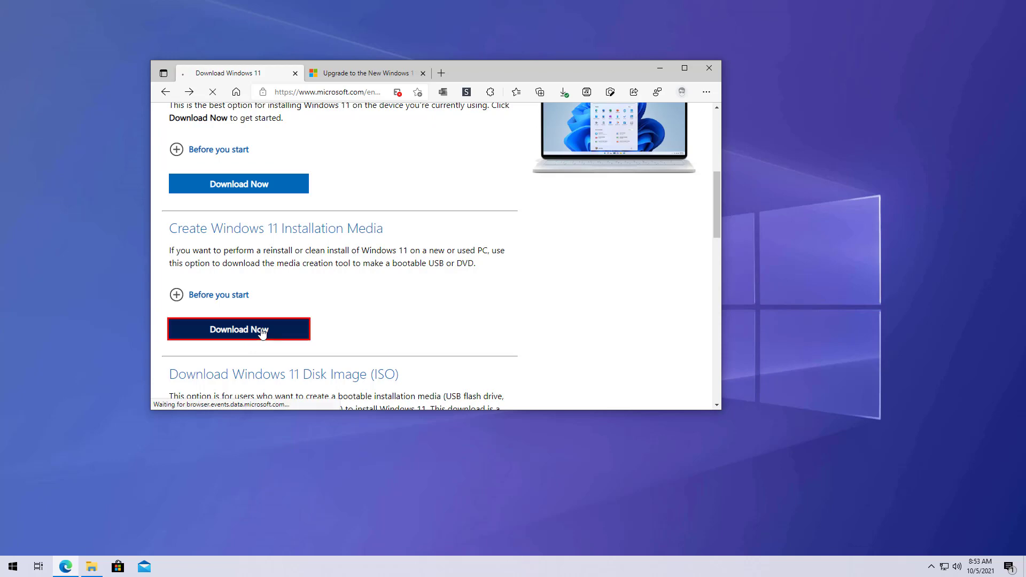
click(491, 148)
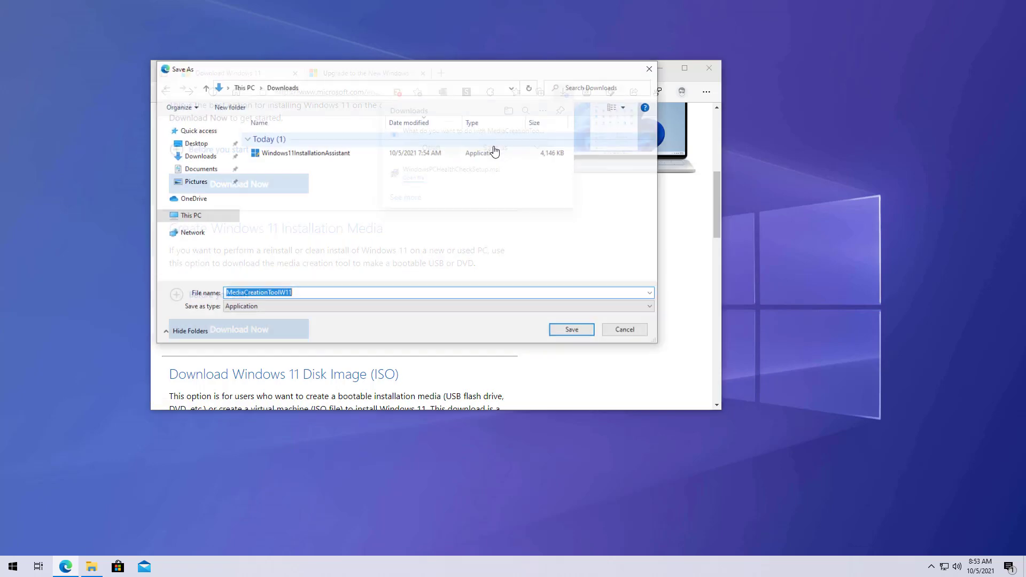
click(563, 331)
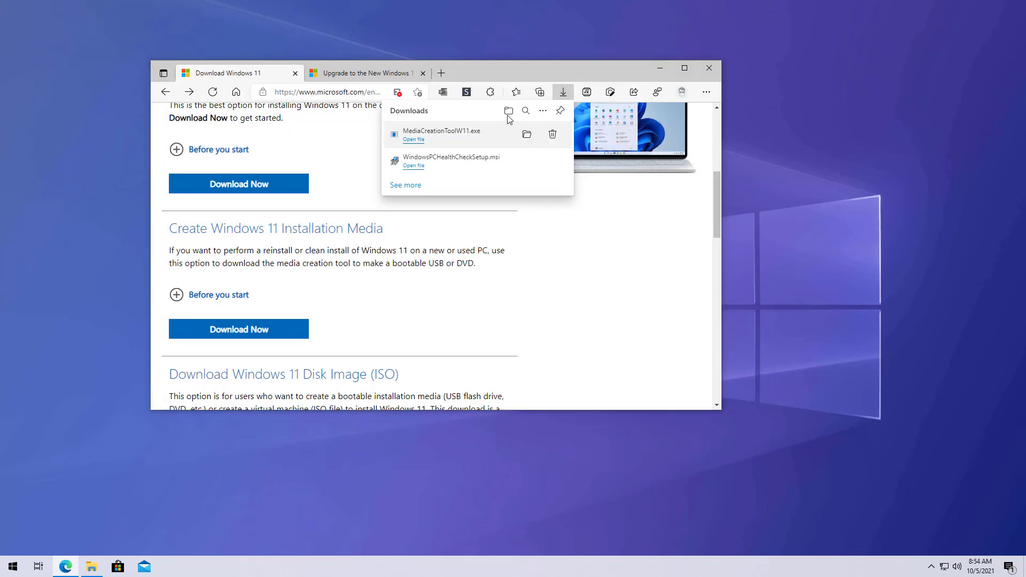
Open Downloads from Edge's download flyout and run MediaCreationToolW11
click(509, 111)
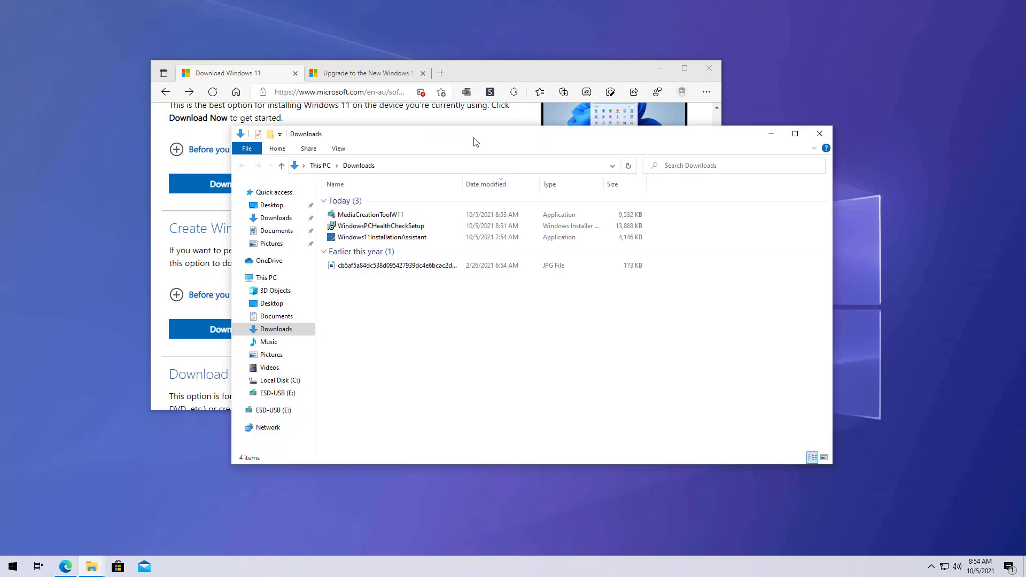
drag(473, 138, 403, 133)
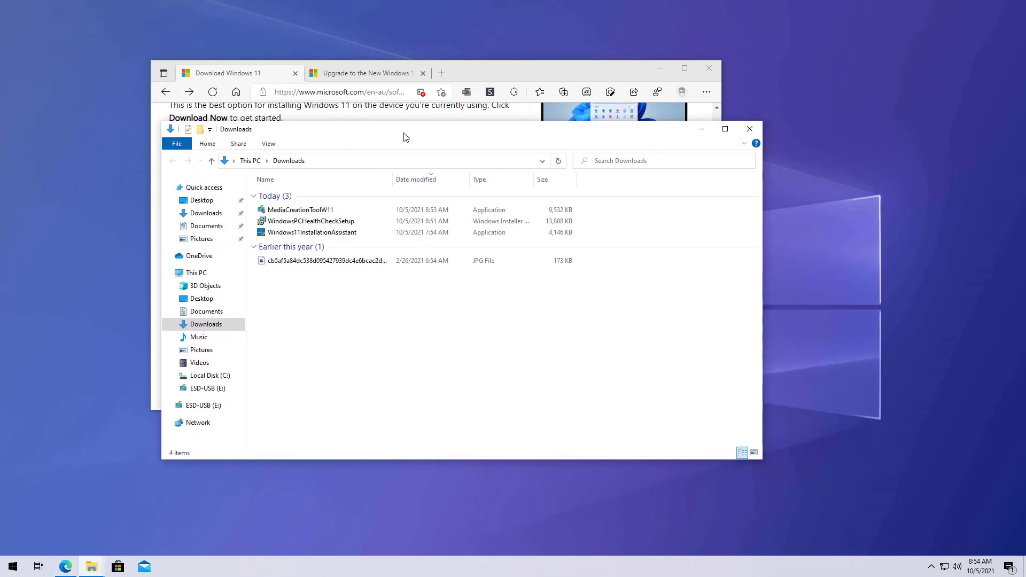
double_click(332, 213)
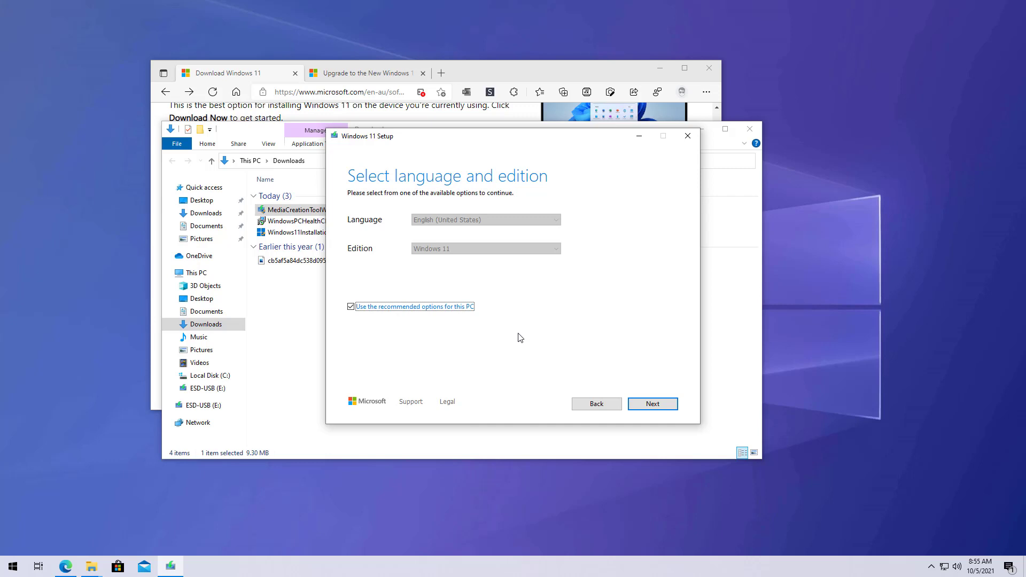
Confirm English (United States) and Windows 11 in the dropdowns, restore recommended options, and continue
click(351, 307)
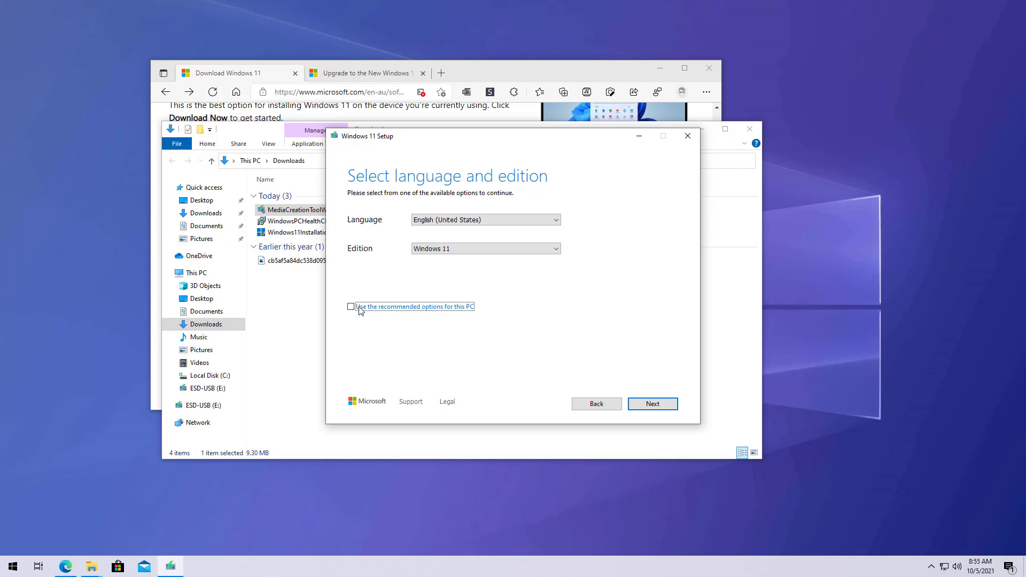
click(443, 223)
click(442, 224)
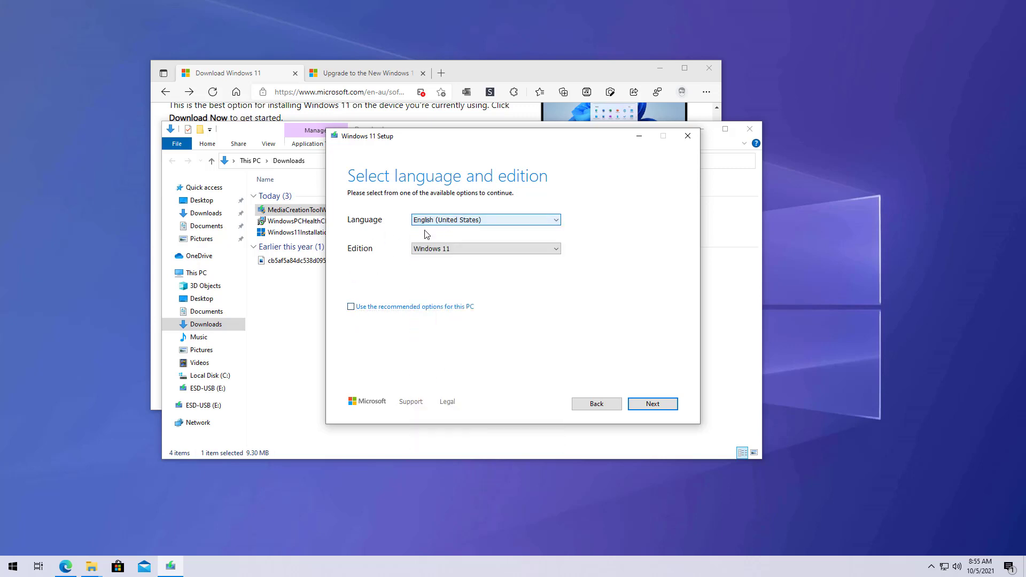
click(444, 249)
click(443, 249)
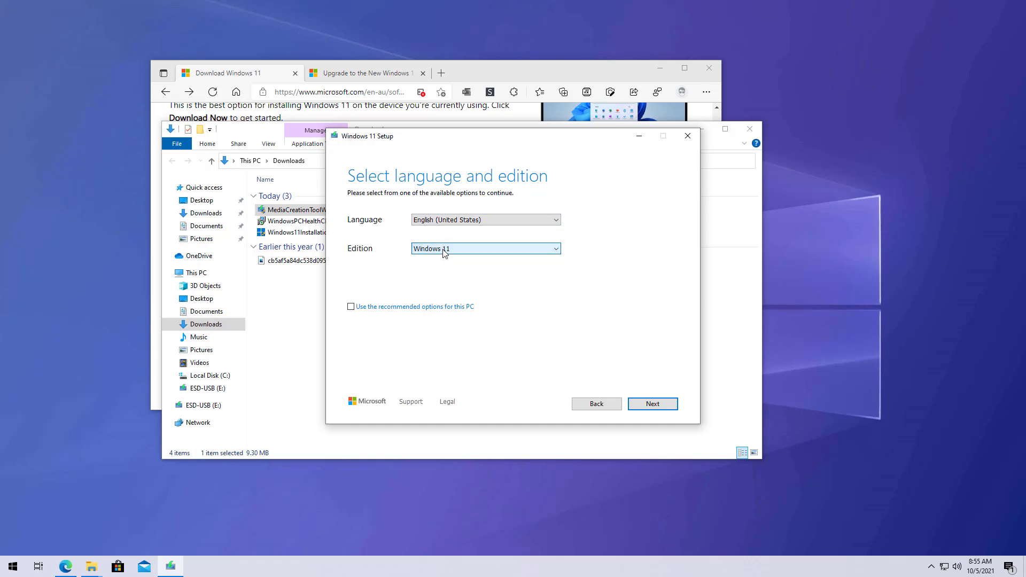
click(352, 307)
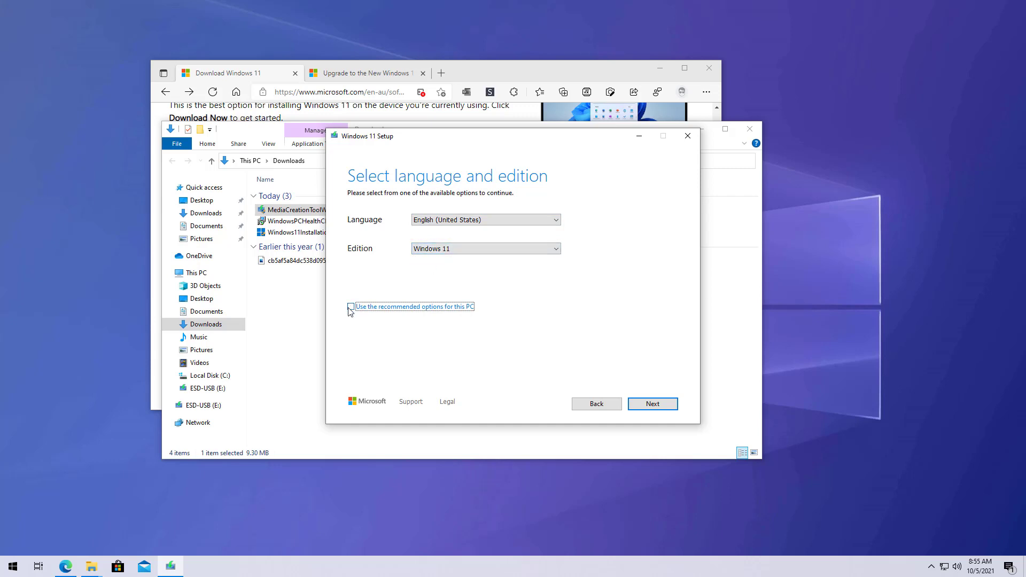
click(650, 405)
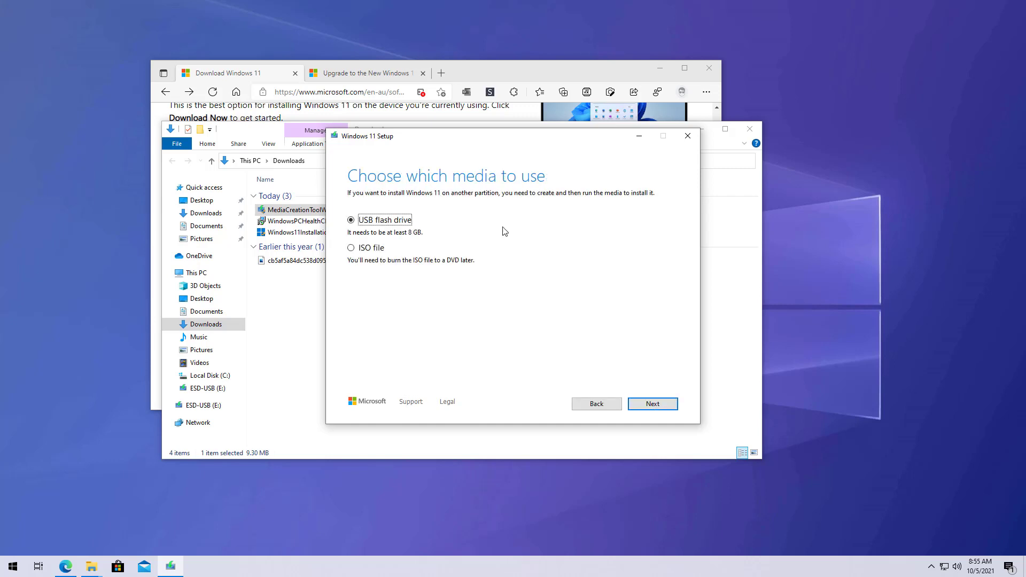
Choose USB flash drive media, target drive E: (ESD-USB), and start the Windows 11 download
click(393, 223)
click(661, 411)
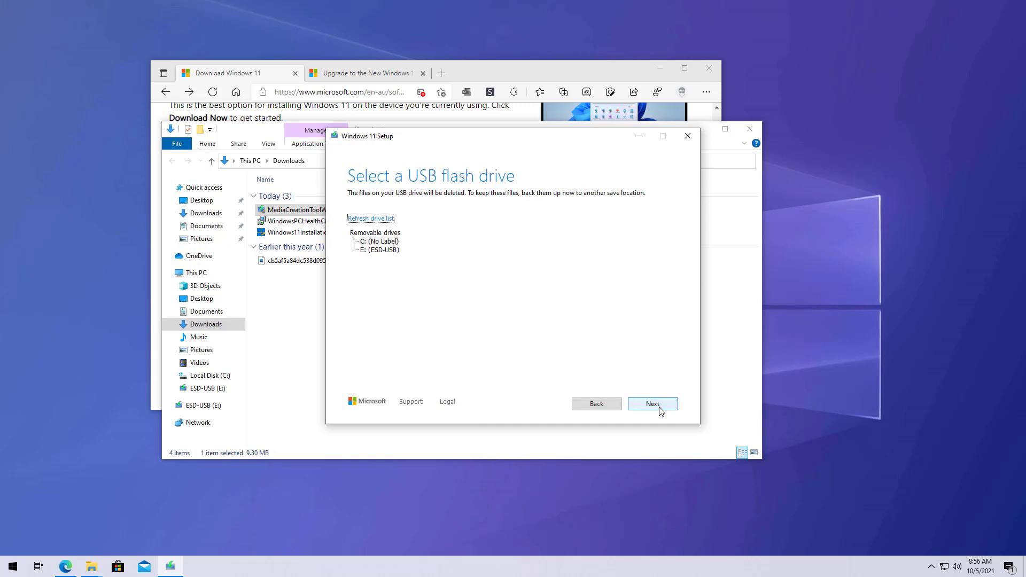
click(390, 250)
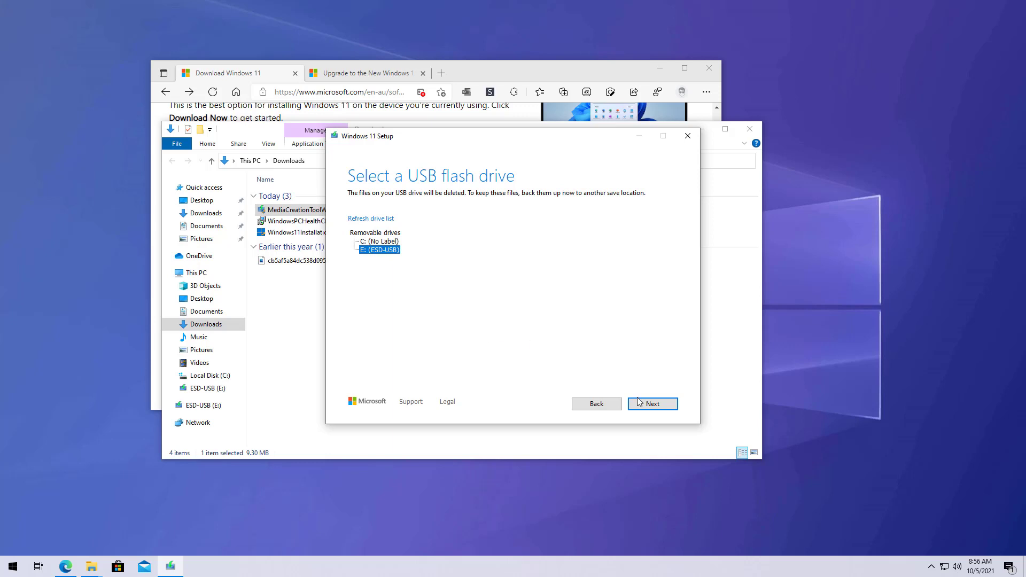
click(650, 408)
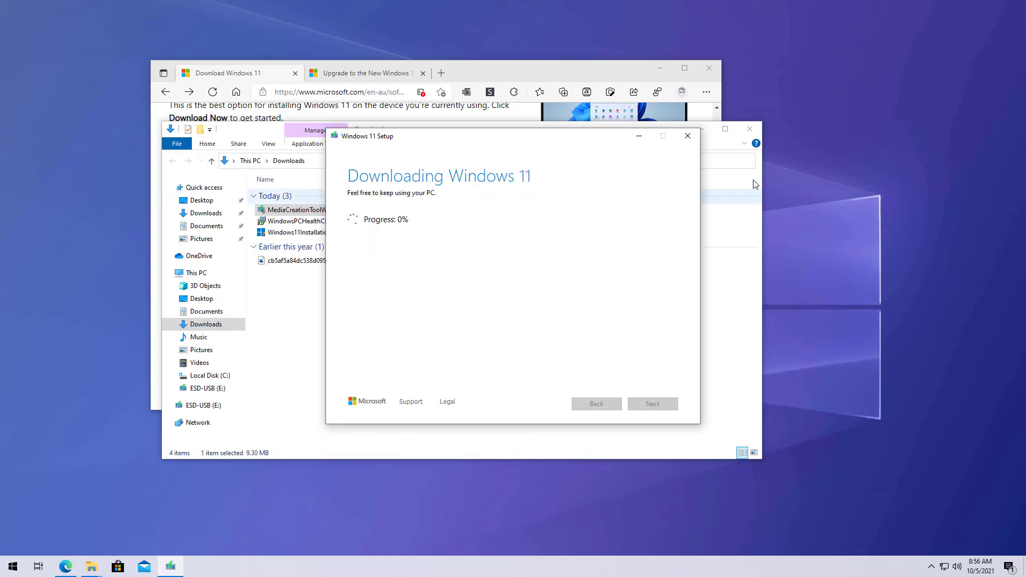
Close File Explorer and minimize Edge while the USB media is being created
click(750, 130)
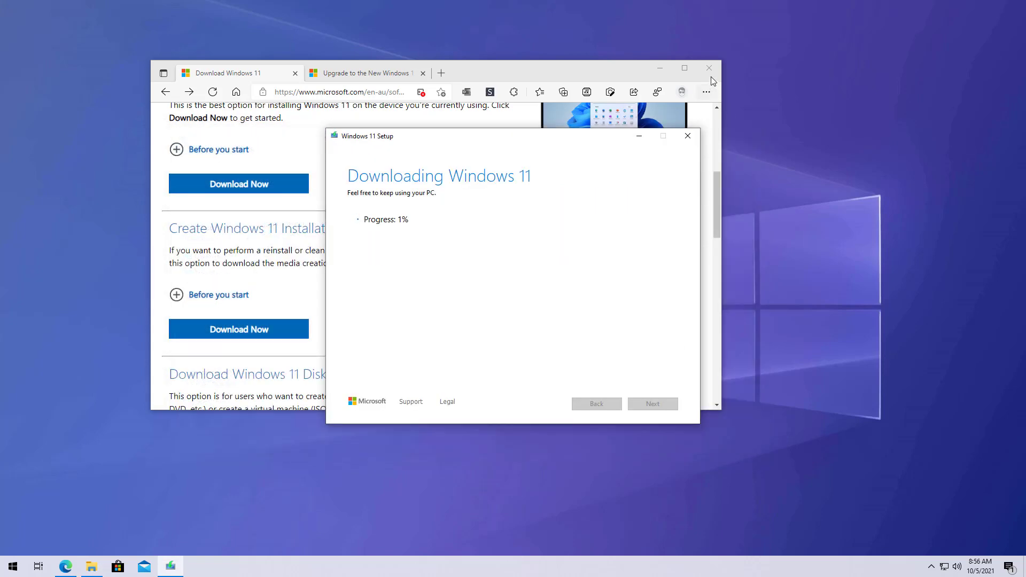
click(660, 68)
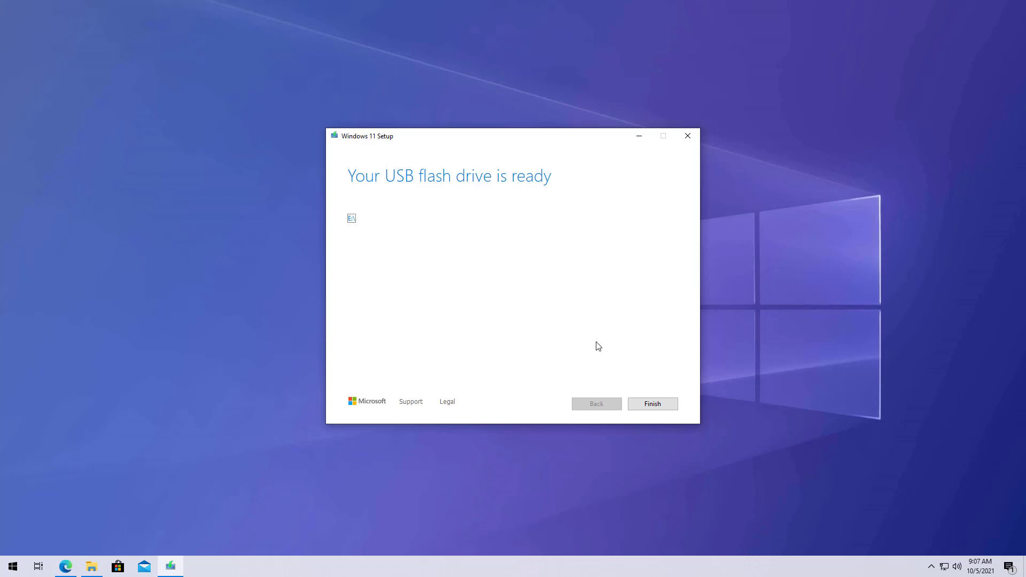
Finish the media creation tool and restart the PC from the Start menu
click(658, 404)
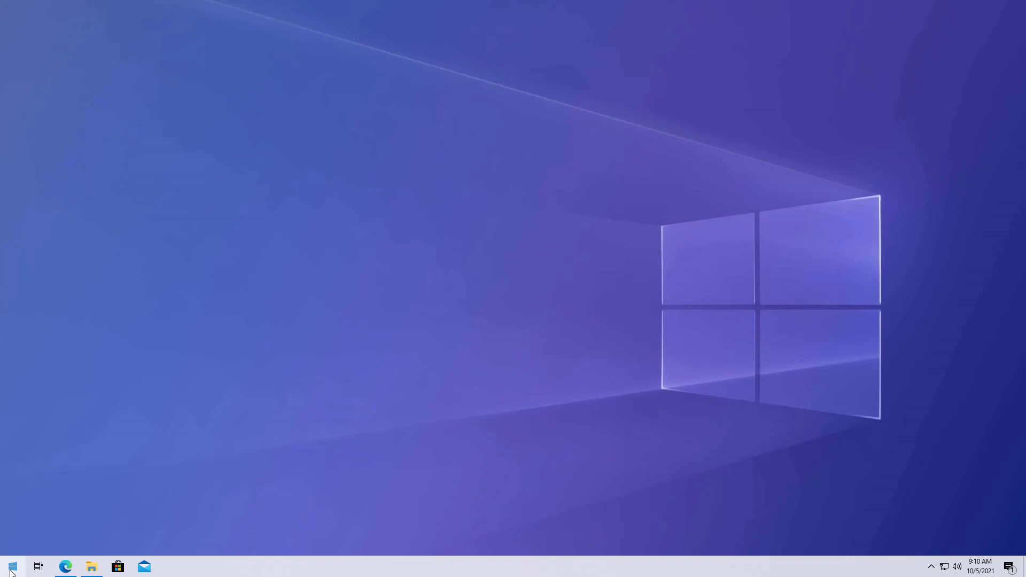
click(12, 566)
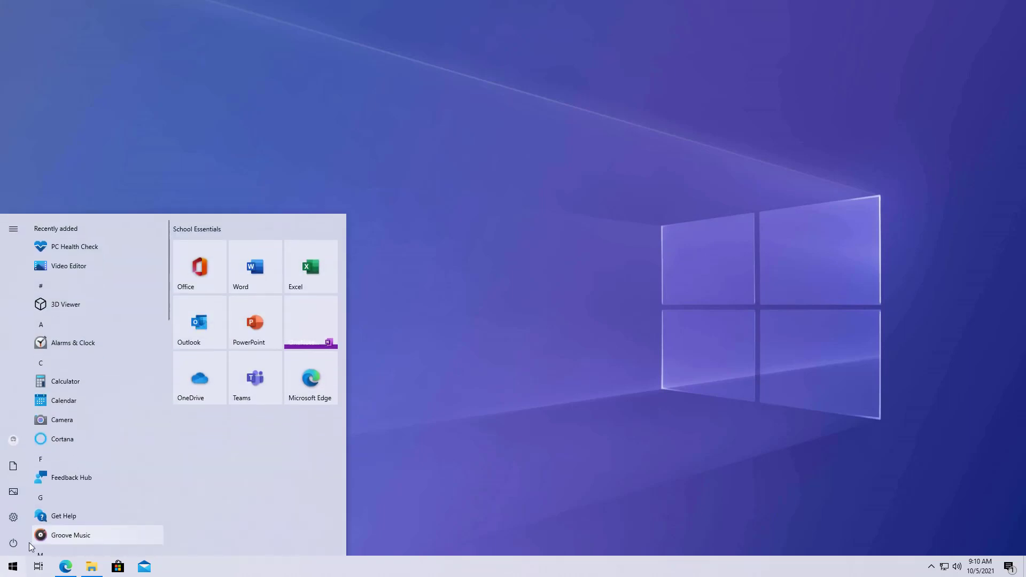
click(14, 544)
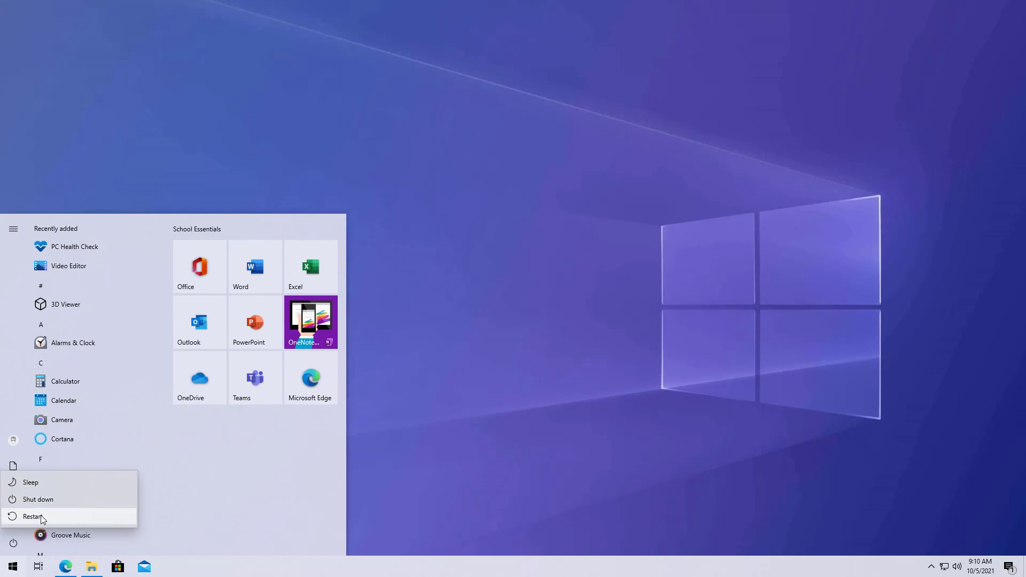
click(33, 517)
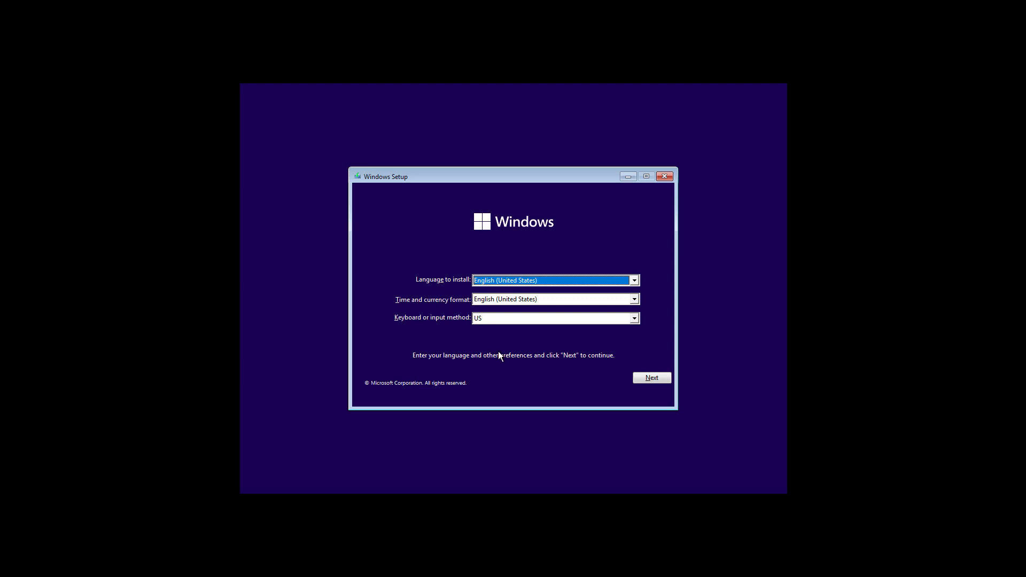
Keep English (United States) language and US keyboard, then choose Install now
click(653, 380)
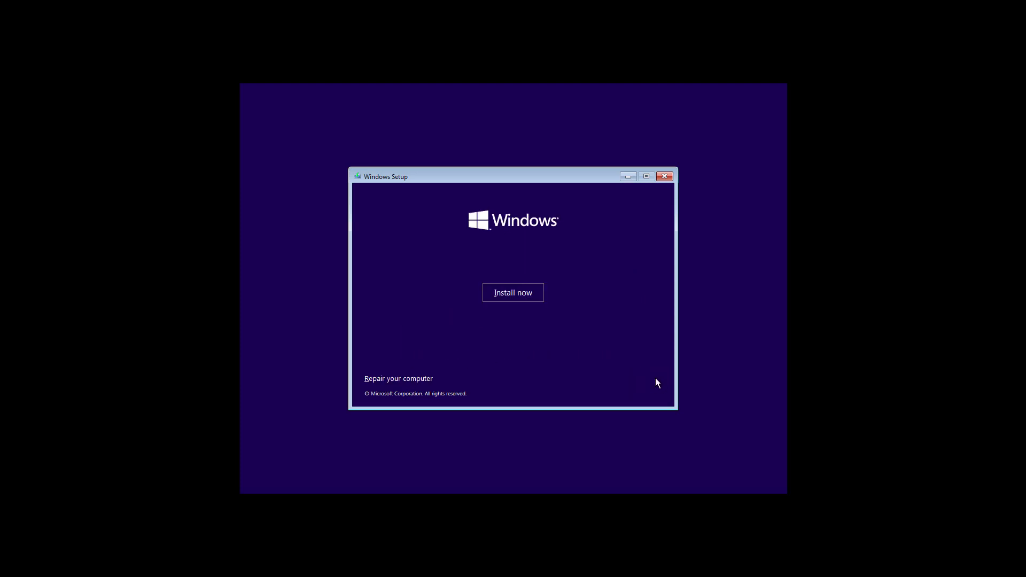
click(515, 293)
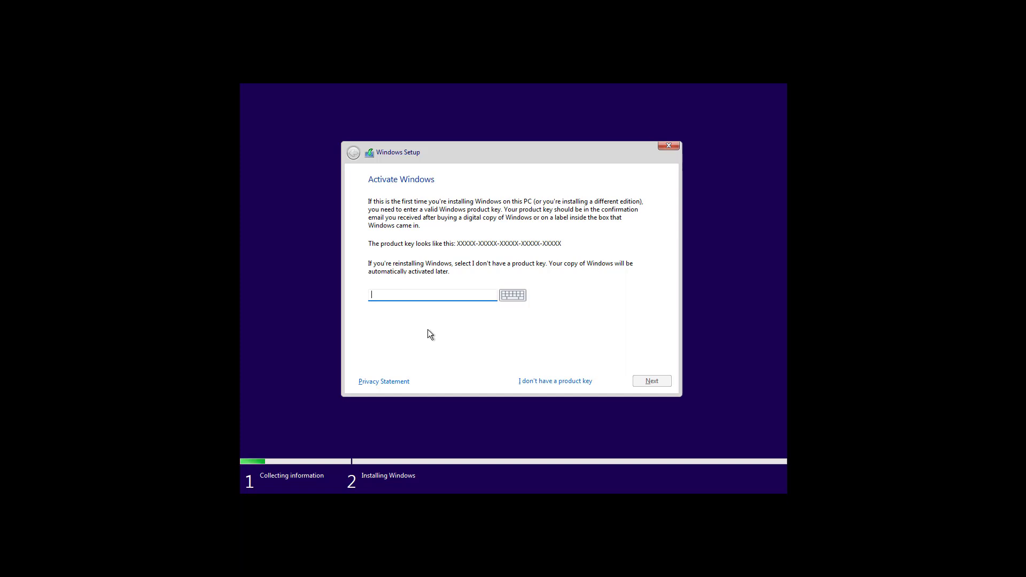
Skip the product key, pick the Windows 11 Pro edition, and accept the Microsoft license terms
click(546, 381)
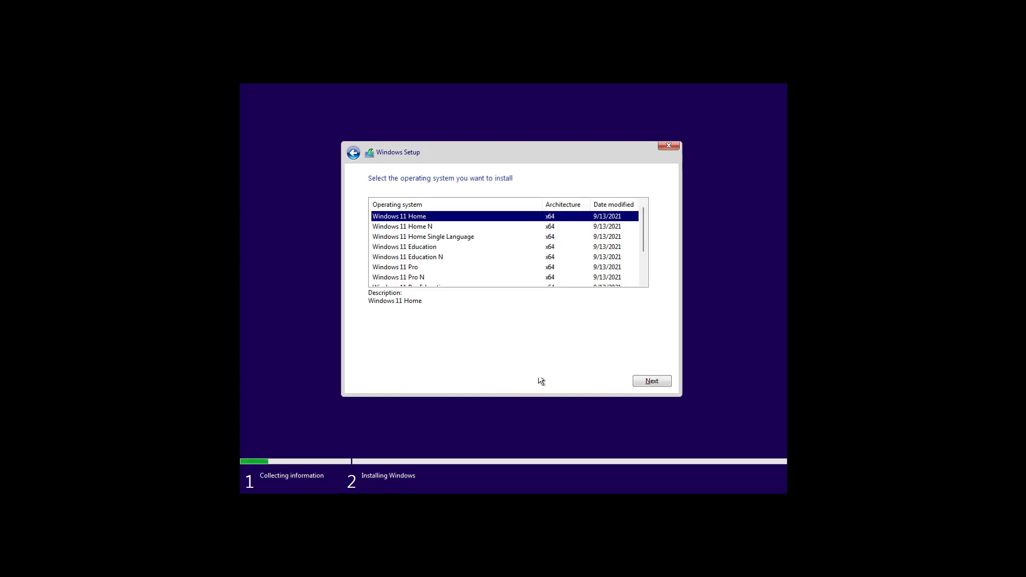
click(412, 269)
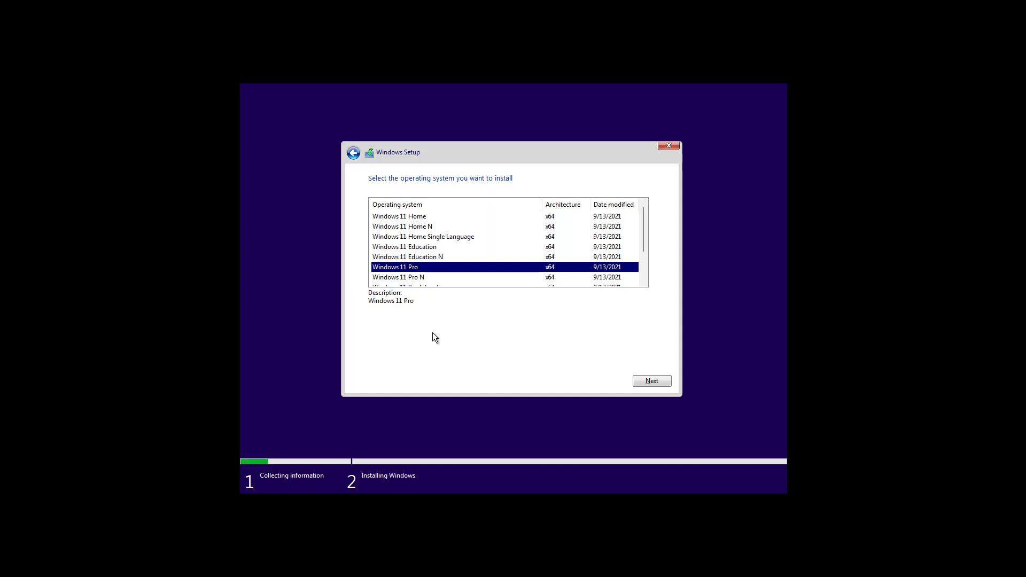
click(646, 381)
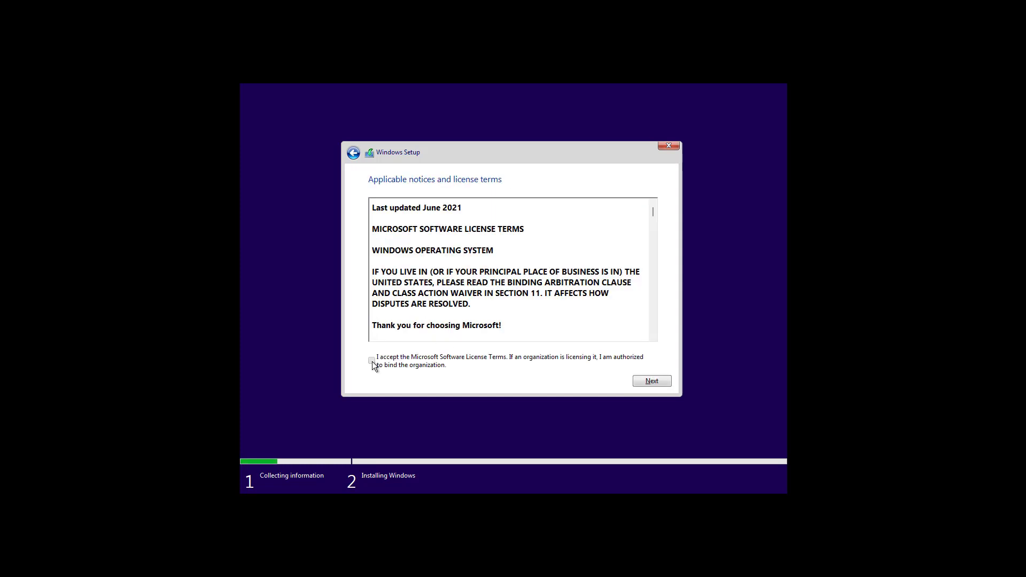
click(372, 361)
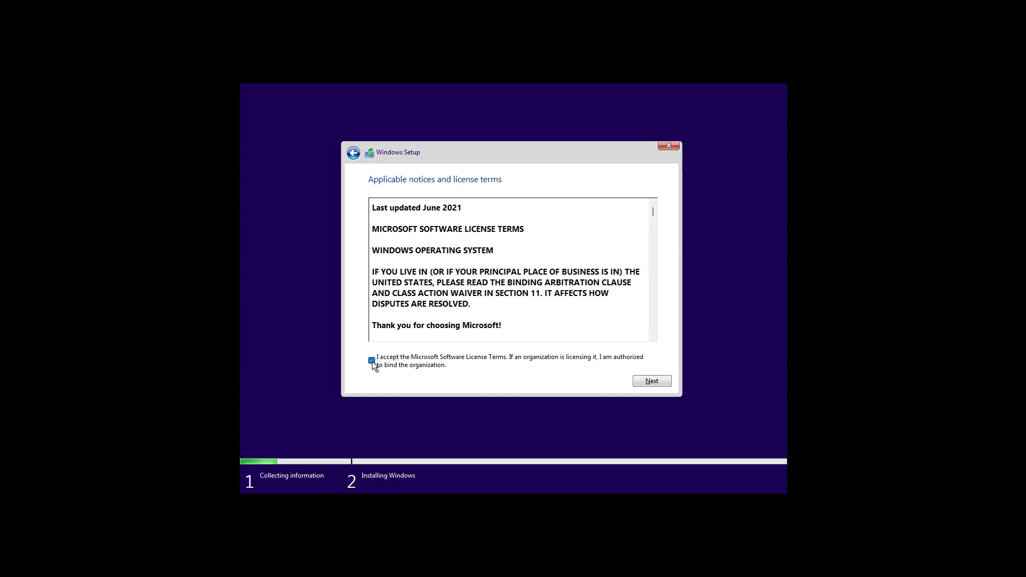
click(653, 380)
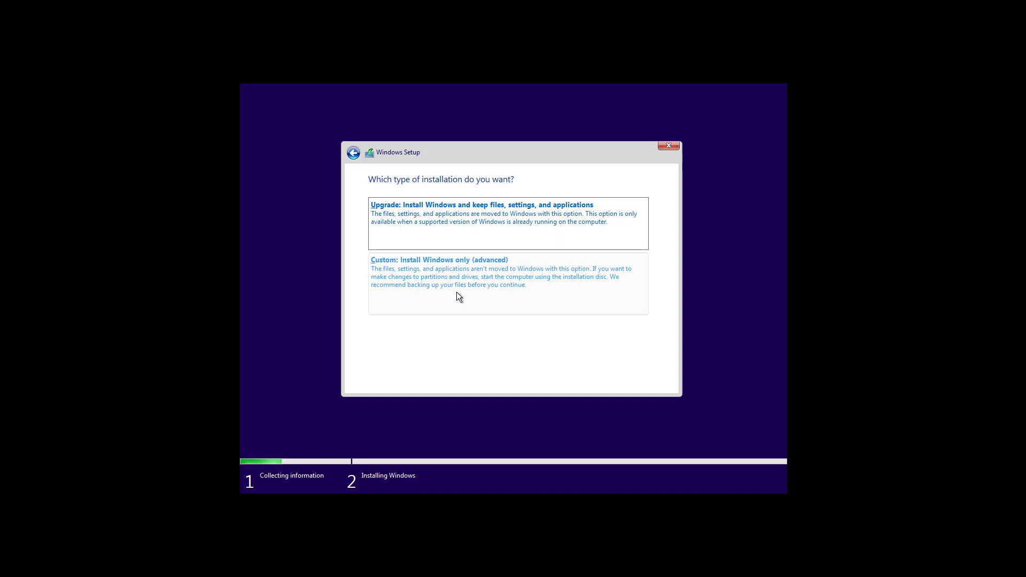
Choose a custom install and delete Drive 0 Partitions 3, 2 and 1, leaving 70.0 GB unallocated
click(457, 293)
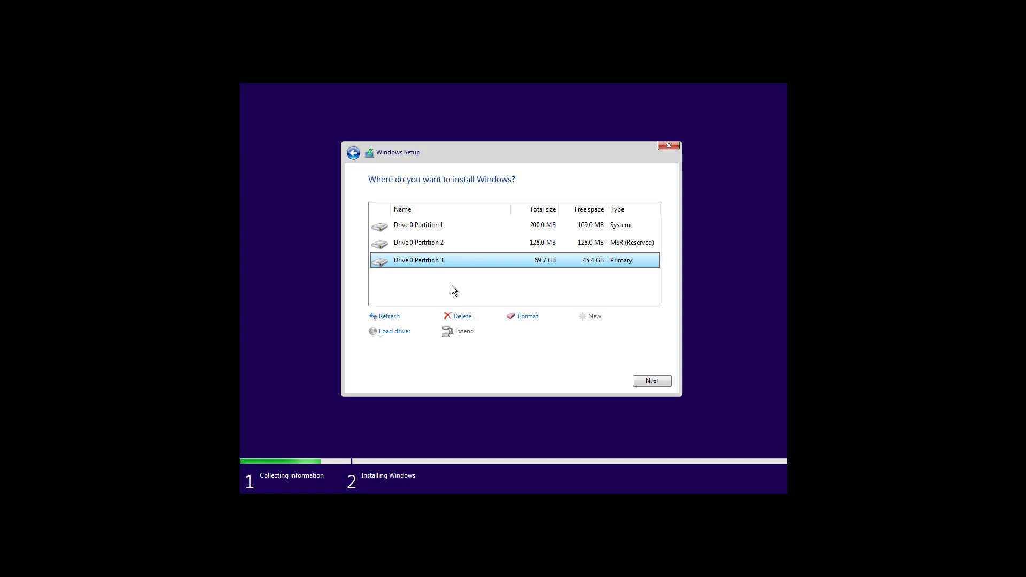
click(461, 316)
click(582, 332)
click(437, 245)
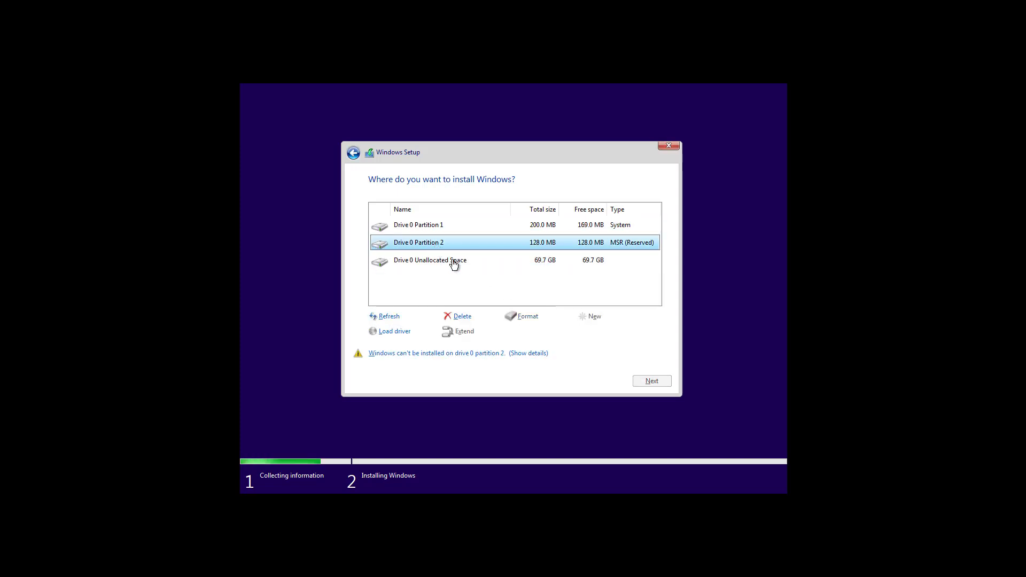
click(464, 317)
click(583, 332)
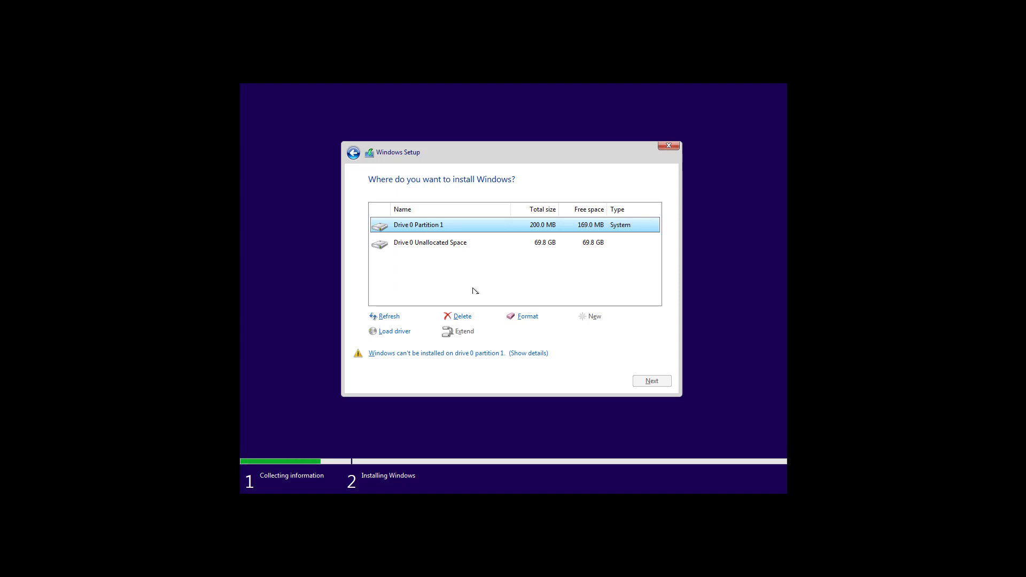
click(461, 317)
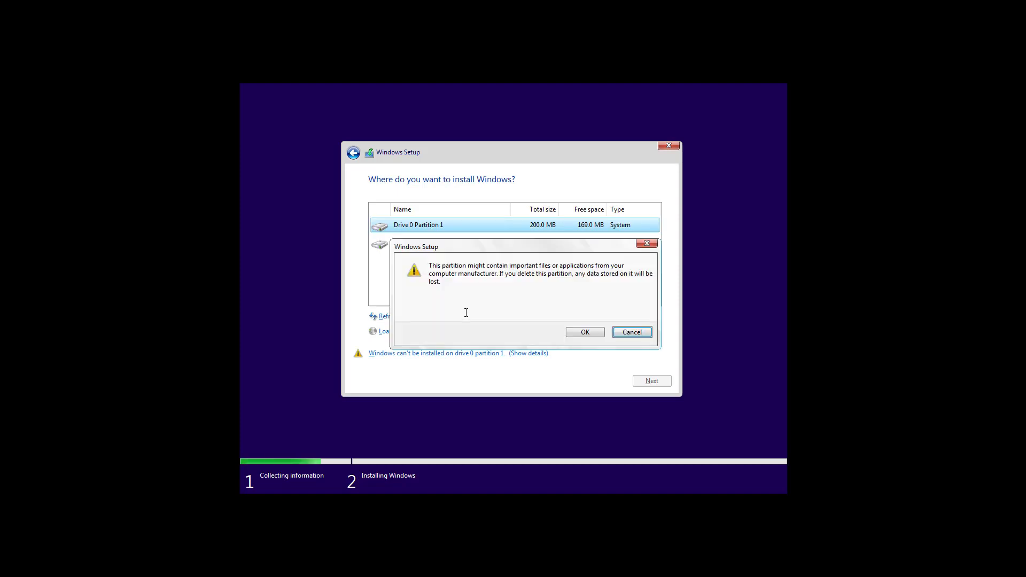
click(582, 333)
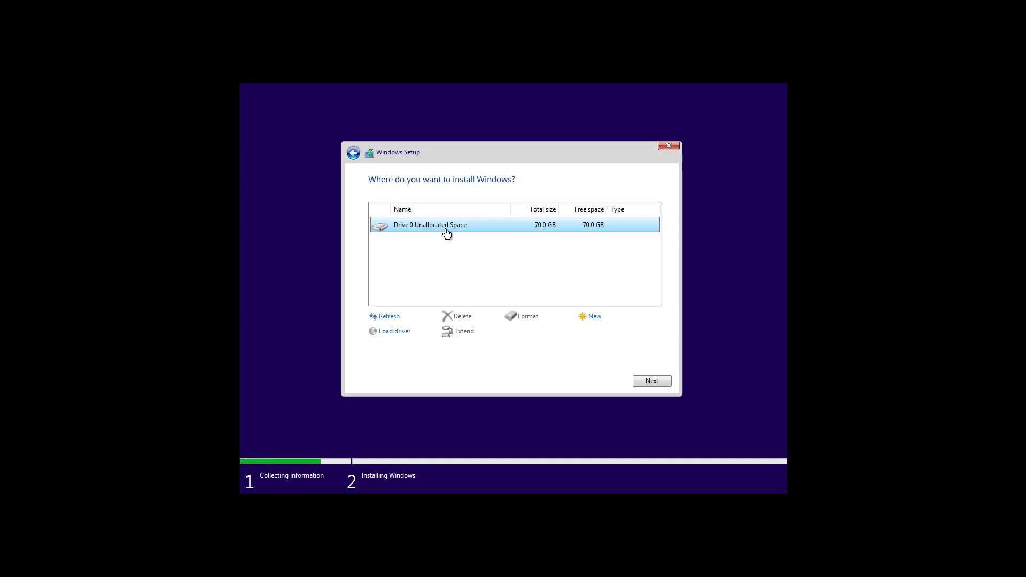
Install Windows onto the 70.0 GB unallocated space, then confirm US as the keyboard layout
click(646, 383)
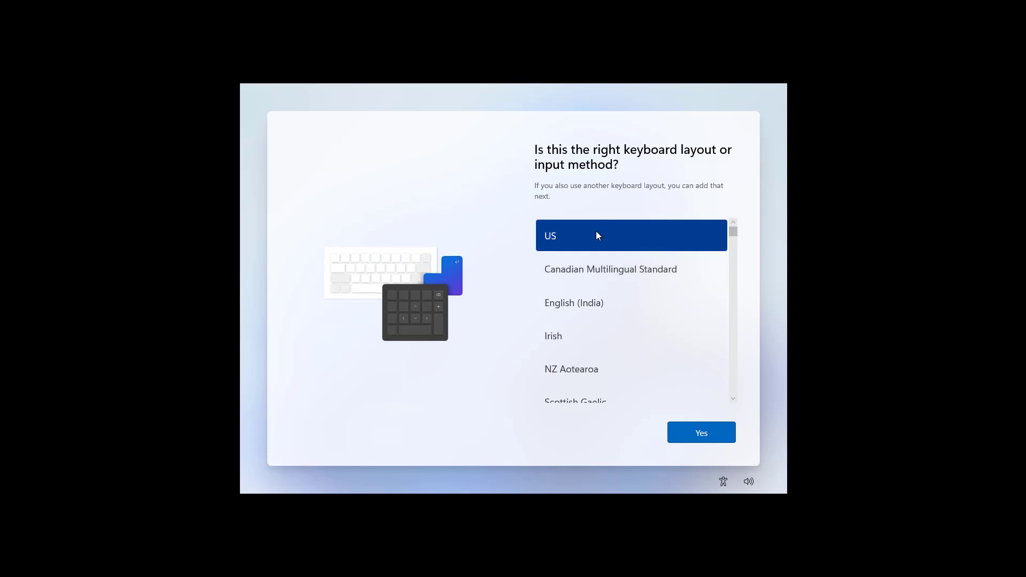
click(697, 439)
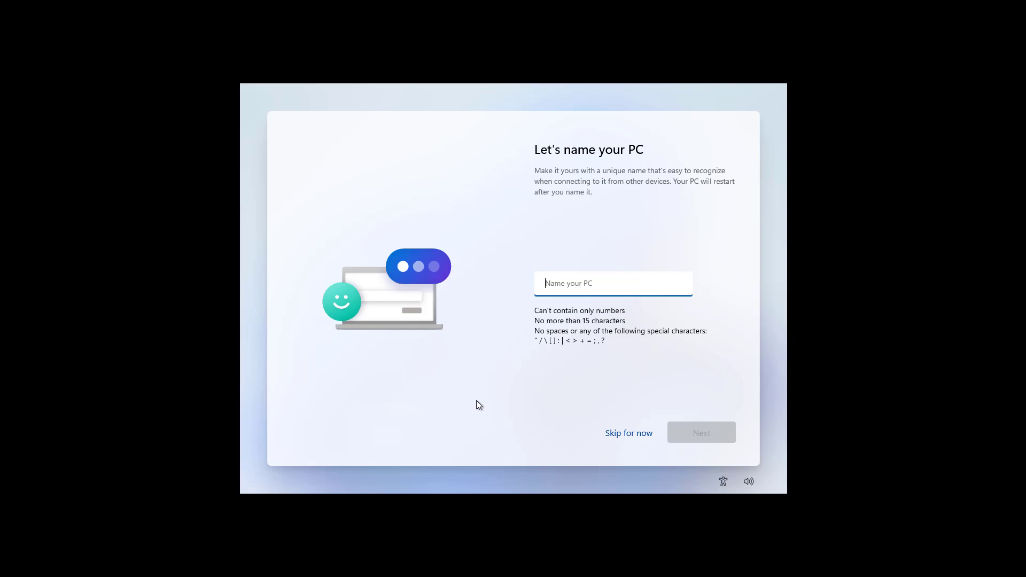
Name the PC 'PC-Lab'
text(PC)
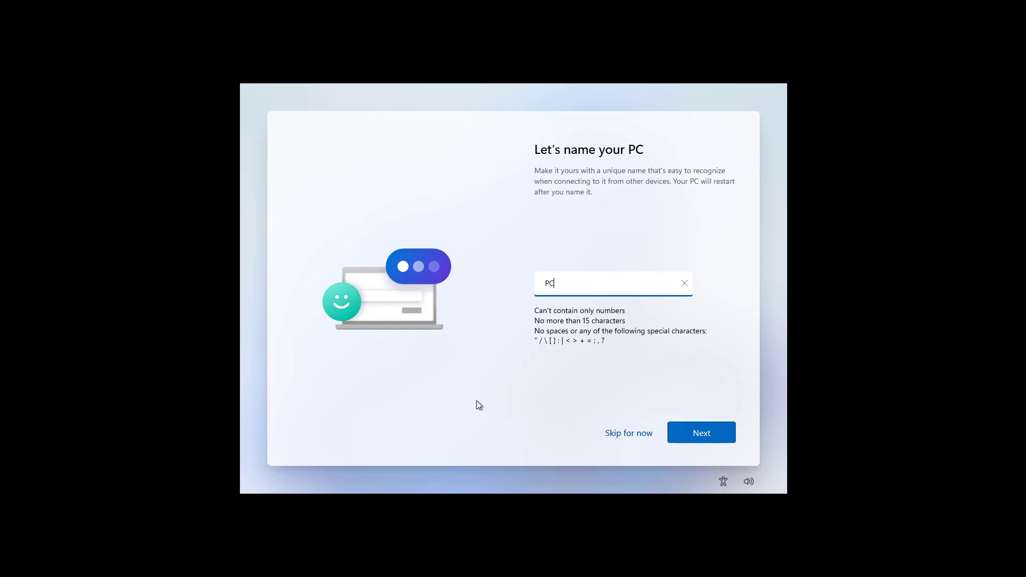
text(-Lab)
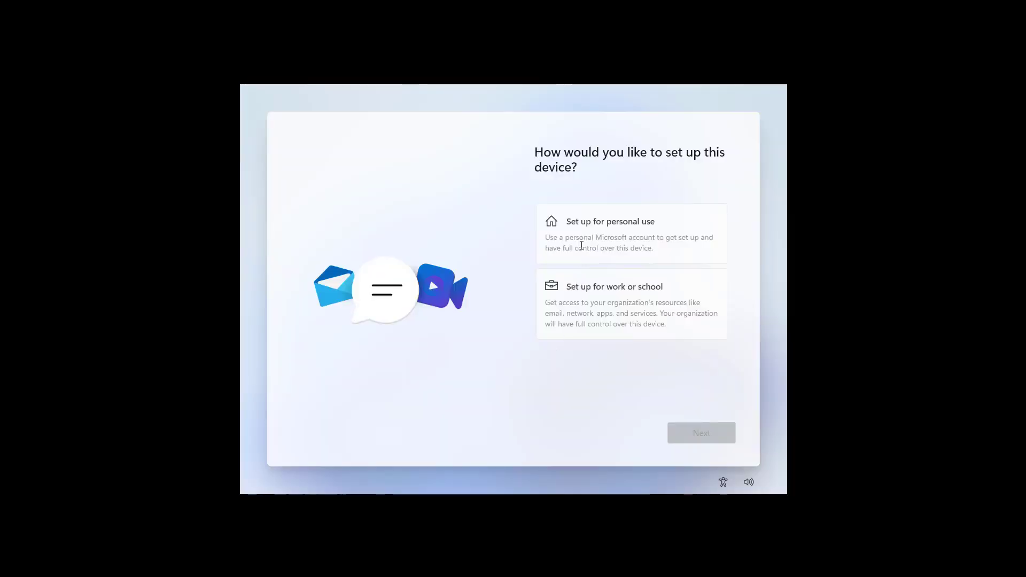
Choose personal use and sign in by entering the Microsoft account's e-mail address
click(581, 245)
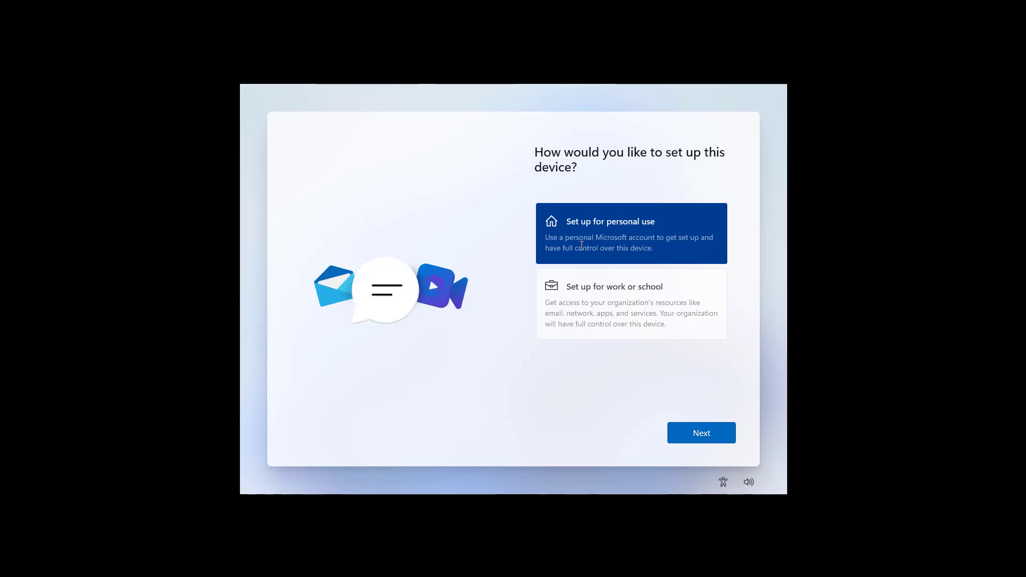
click(702, 437)
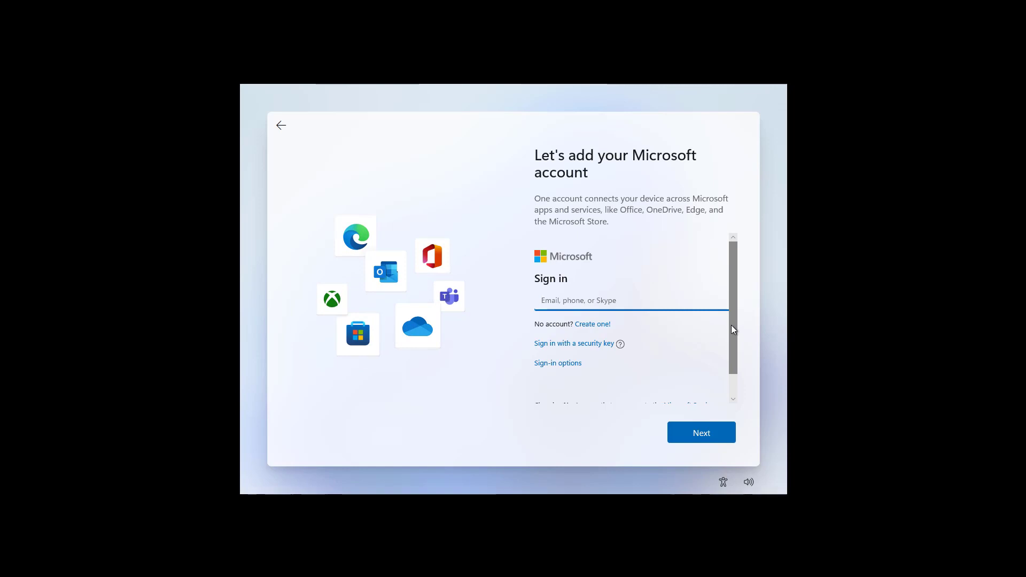
drag(731, 325, 740, 300)
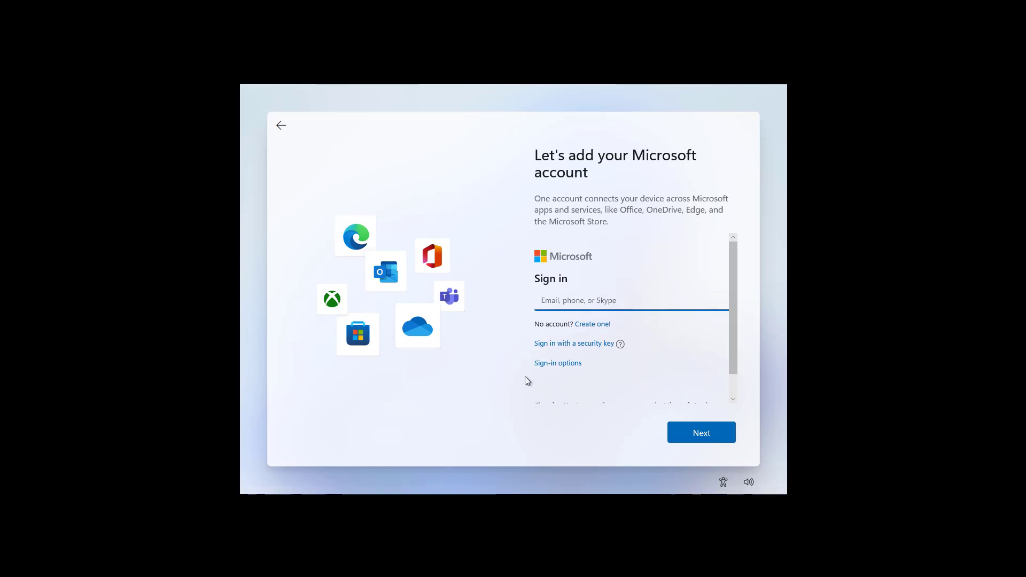
click(557, 368)
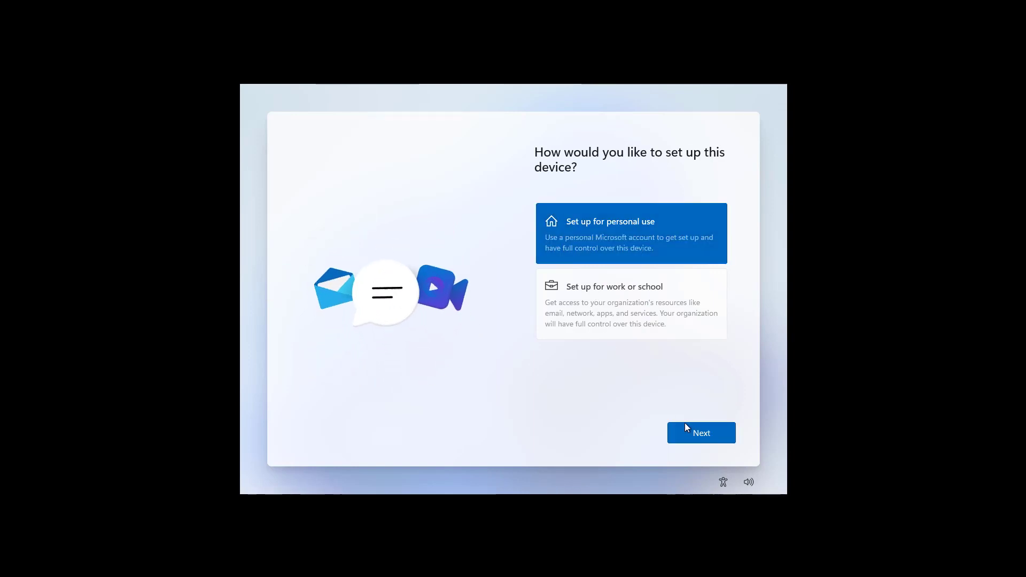
click(689, 433)
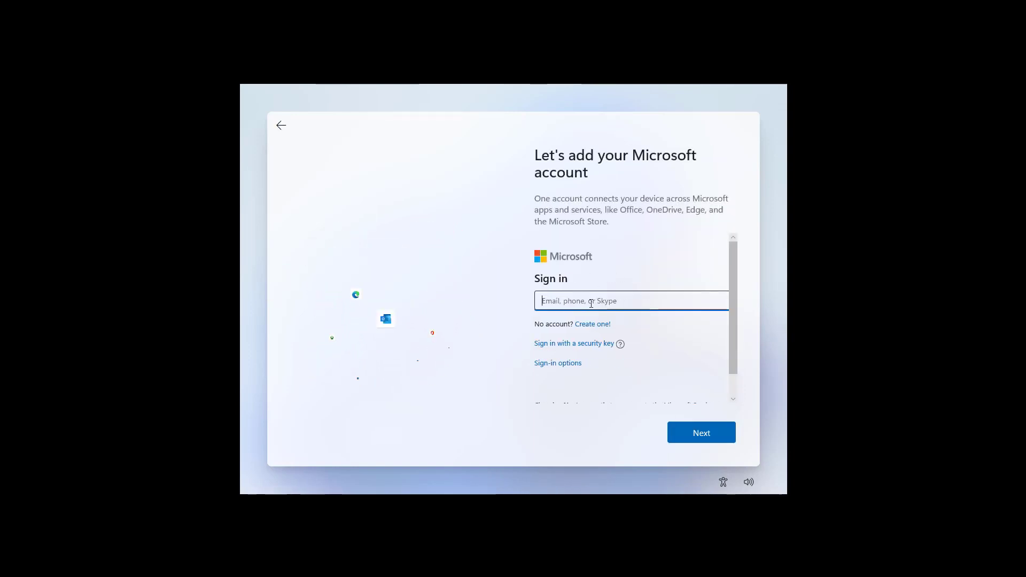
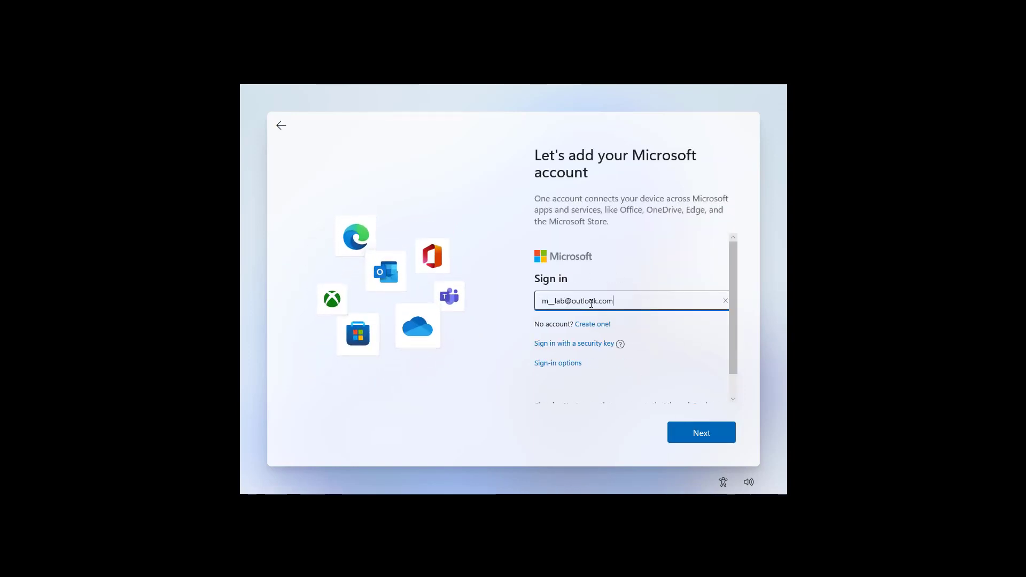
click(705, 437)
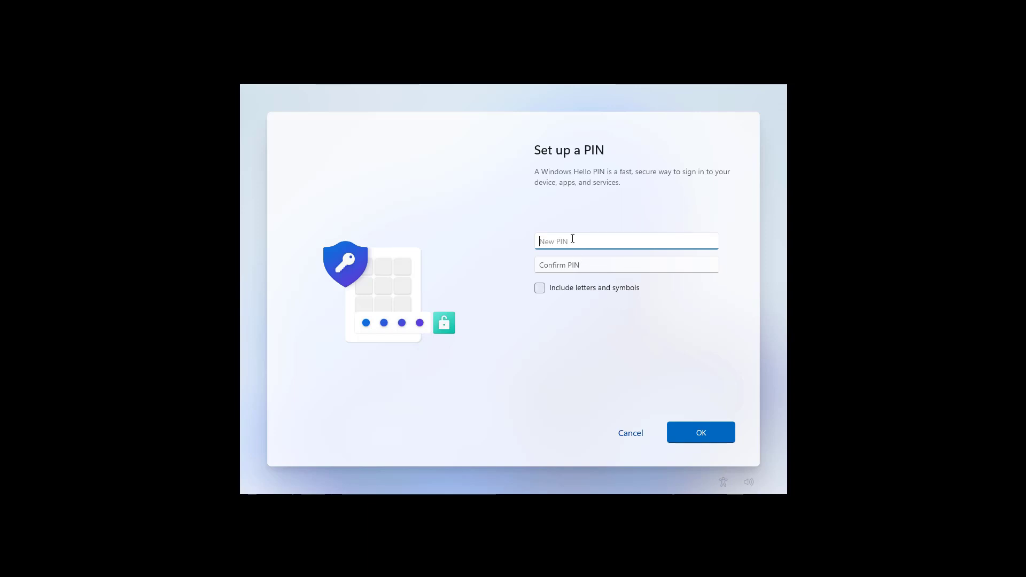
Create and confirm a four-digit Windows Hello PIN, then set up as a new device instead of restoring
text(1234)
click(573, 268)
text(1234)
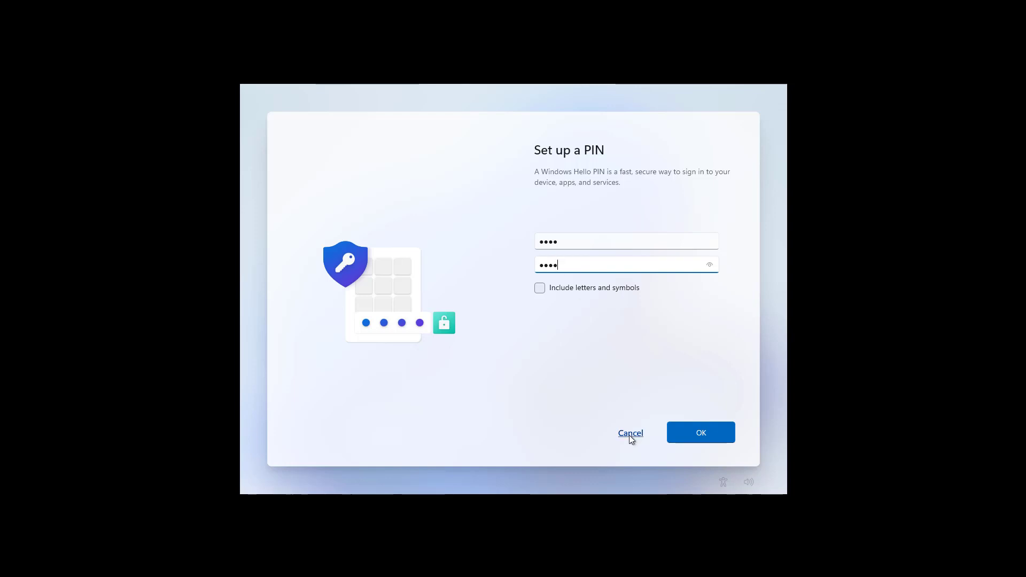
click(688, 437)
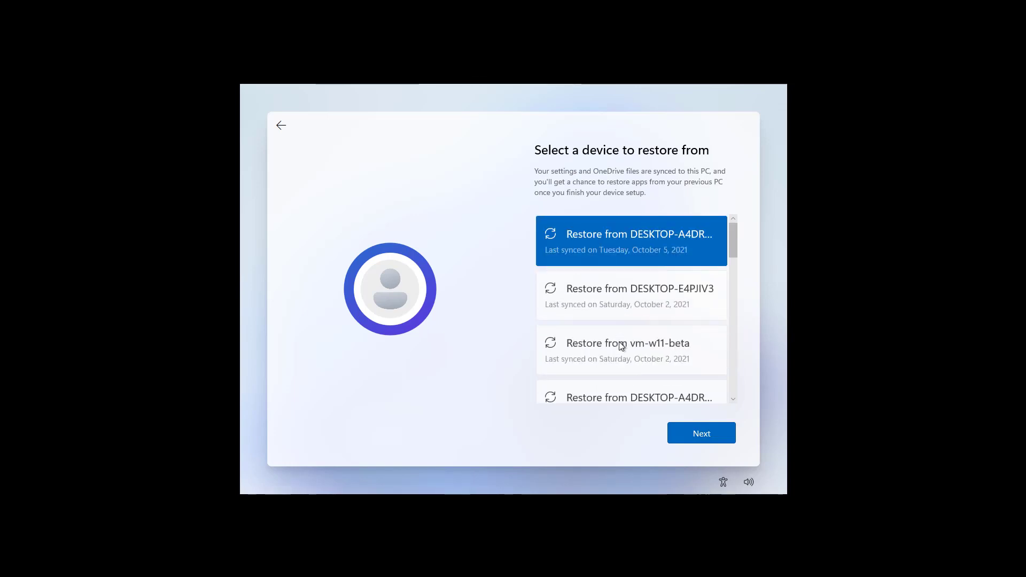
click(280, 126)
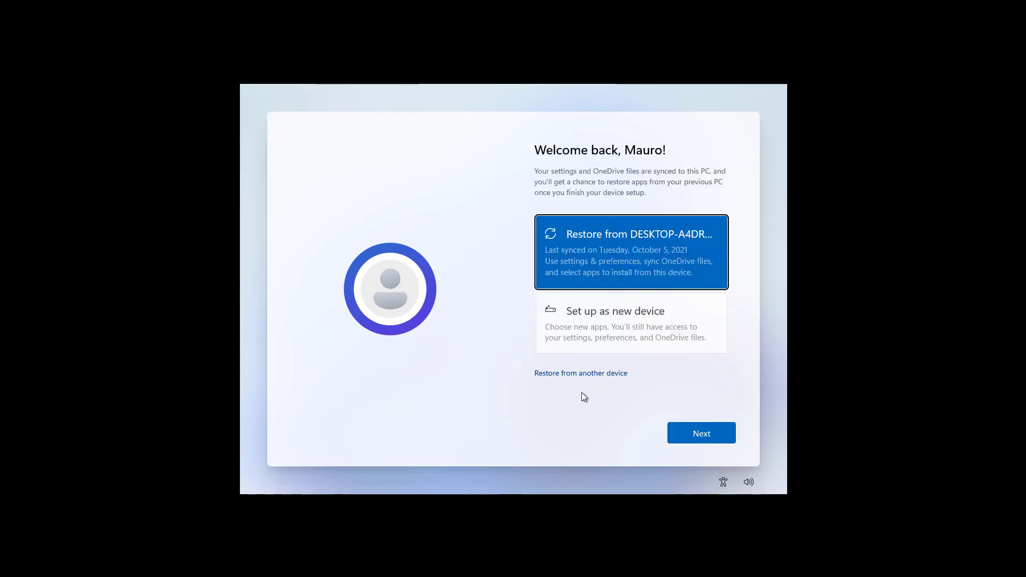
click(607, 336)
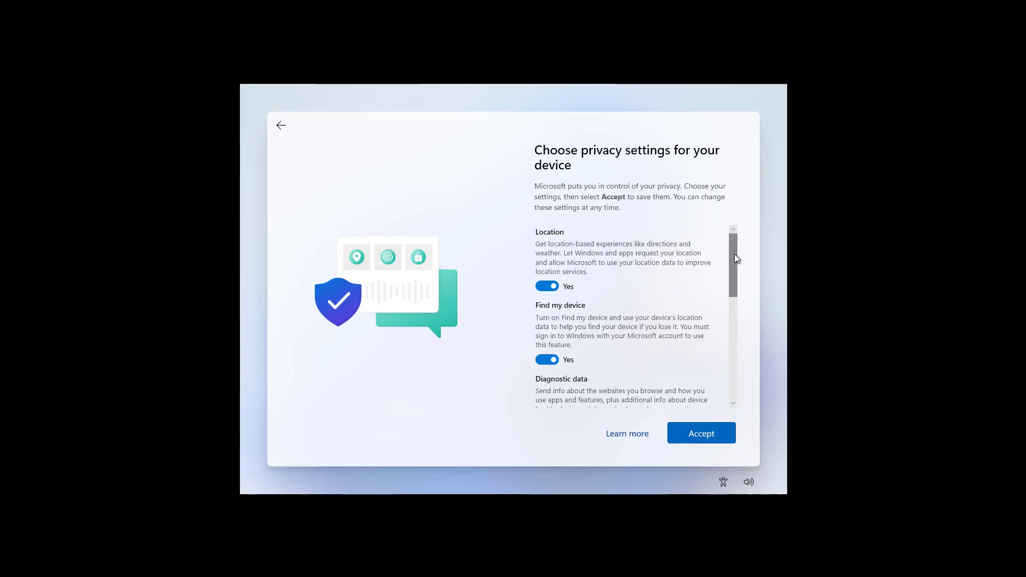
Scroll through the privacy settings, accept the defaults, and skip the experience customization
mouse_move(734, 254)
mouse_down()
mouse_move(742, 372)
mouse_move(727, 246)
mouse_up()
drag(735, 271, 730, 410)
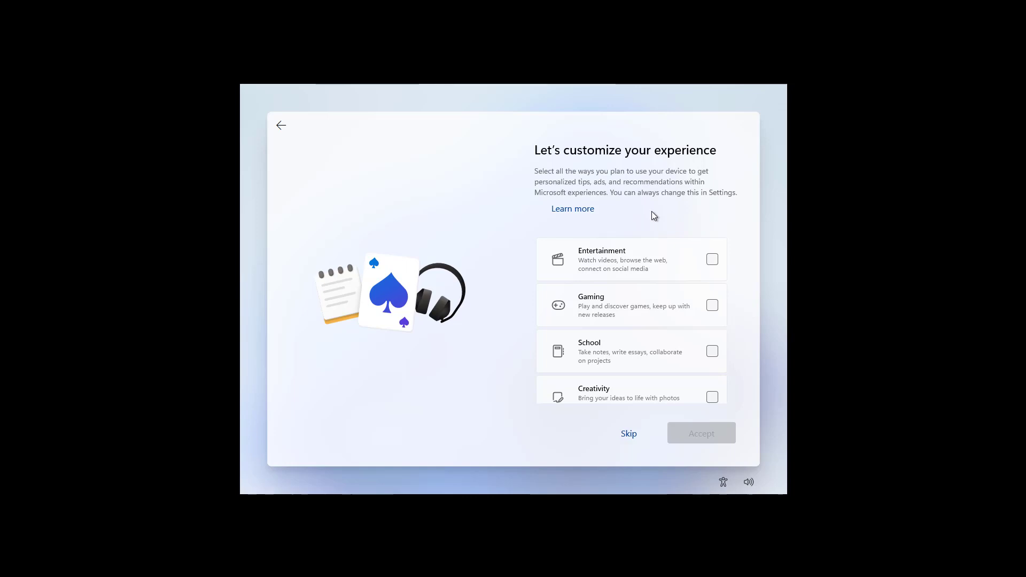
click(629, 434)
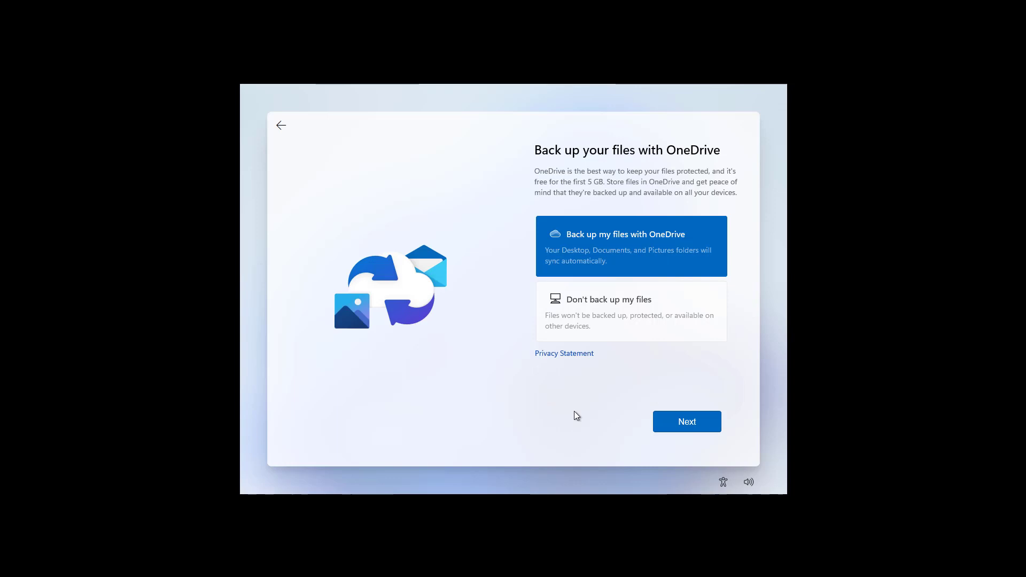
Choose 'Don't back up my files' for OneDrive and let setup finish to the desktop
click(606, 312)
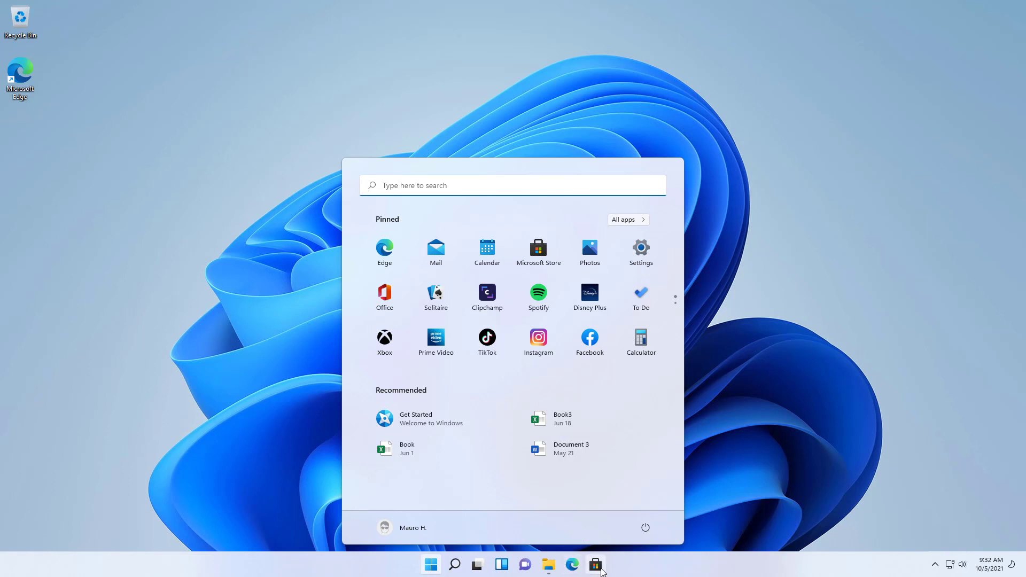
Run Get updates from Microsoft Store's Downloads and updates page, then minimize the Store
click(603, 571)
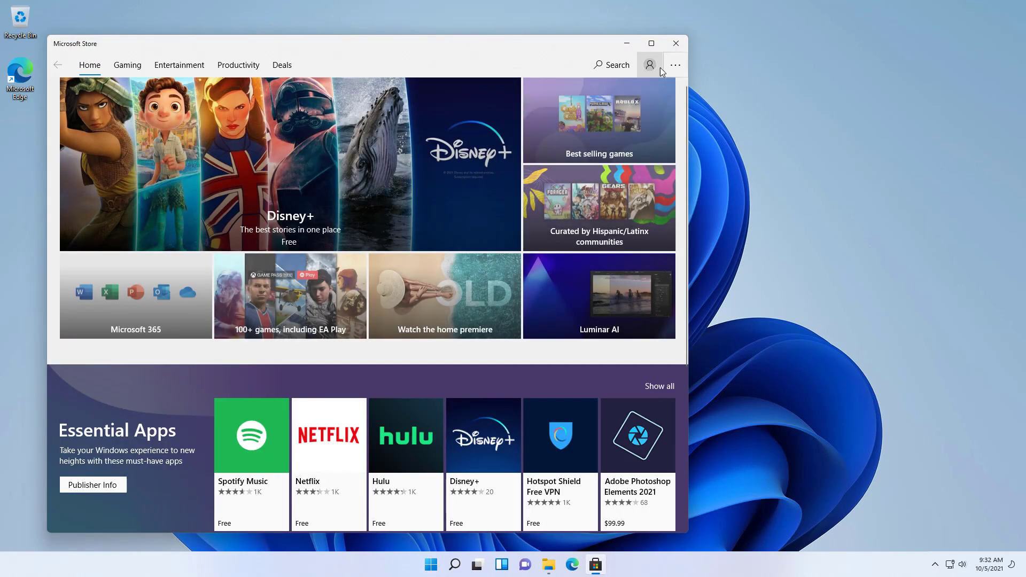
click(676, 65)
click(642, 94)
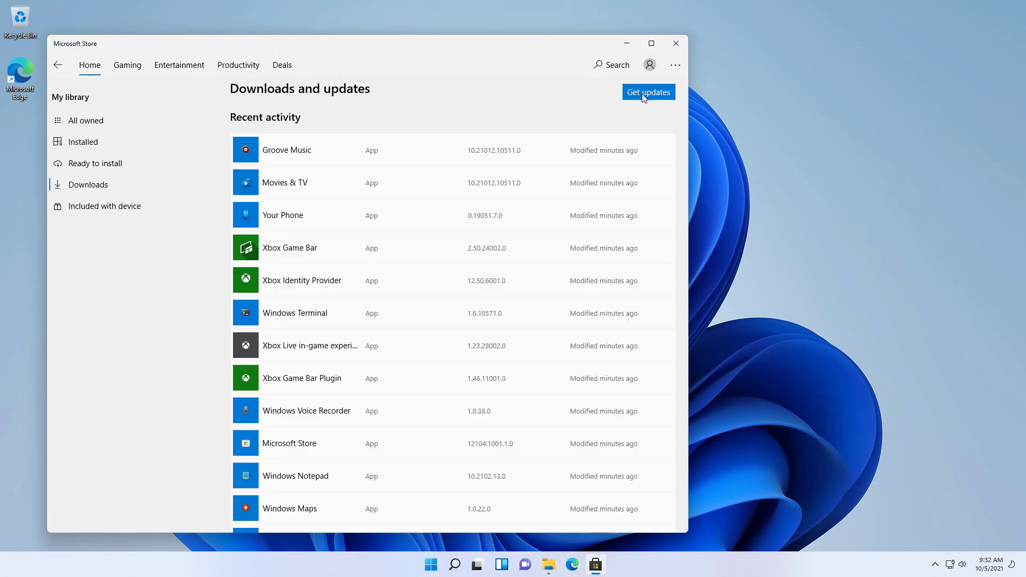
click(642, 94)
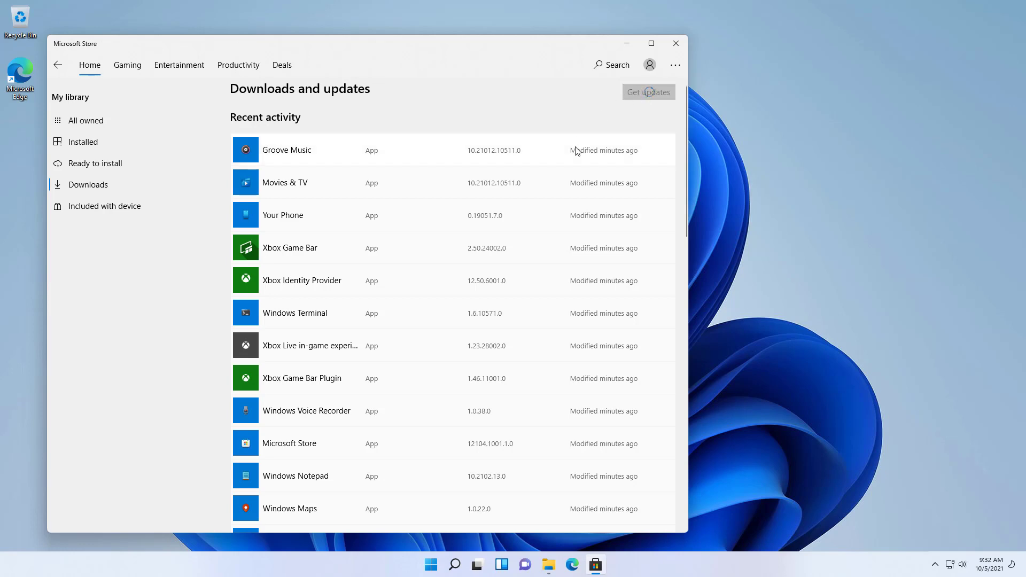
scroll(577, 151, down, 6)
scroll(577, 151, up, 6)
click(637, 44)
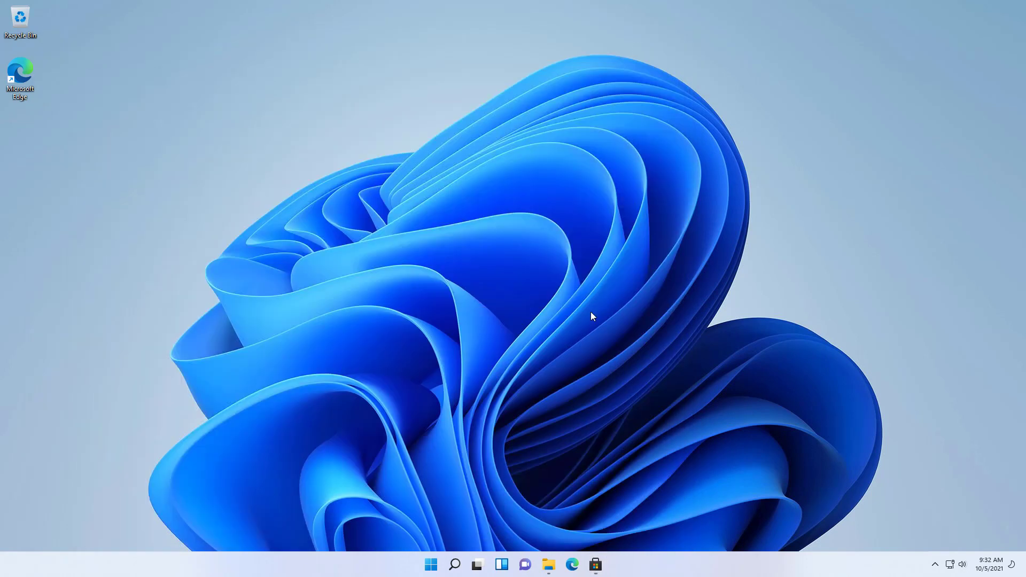
From Settings > Windows Update, start downloading the three pending updates, then minimize Settings
click(455, 565)
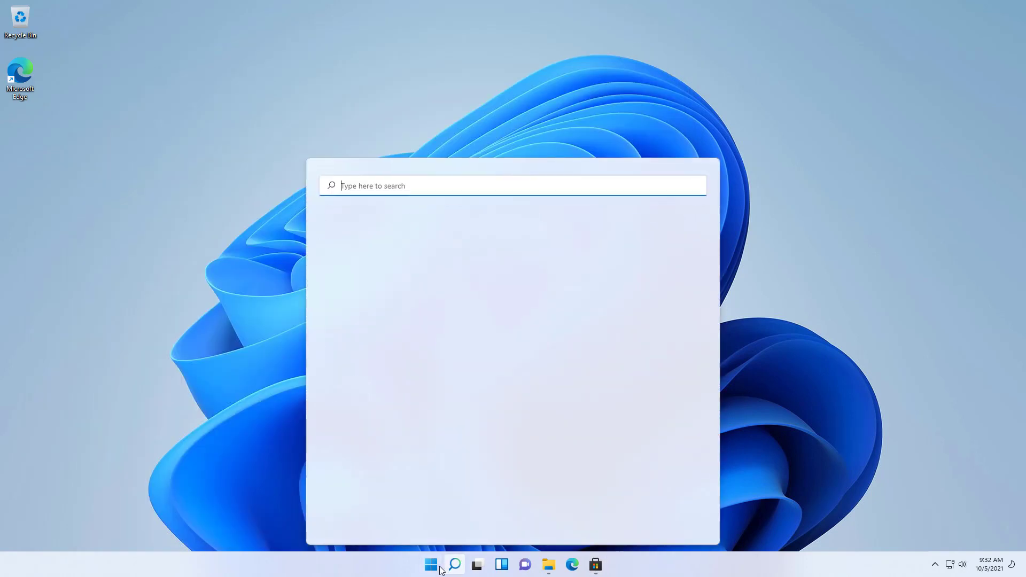
click(431, 565)
click(642, 248)
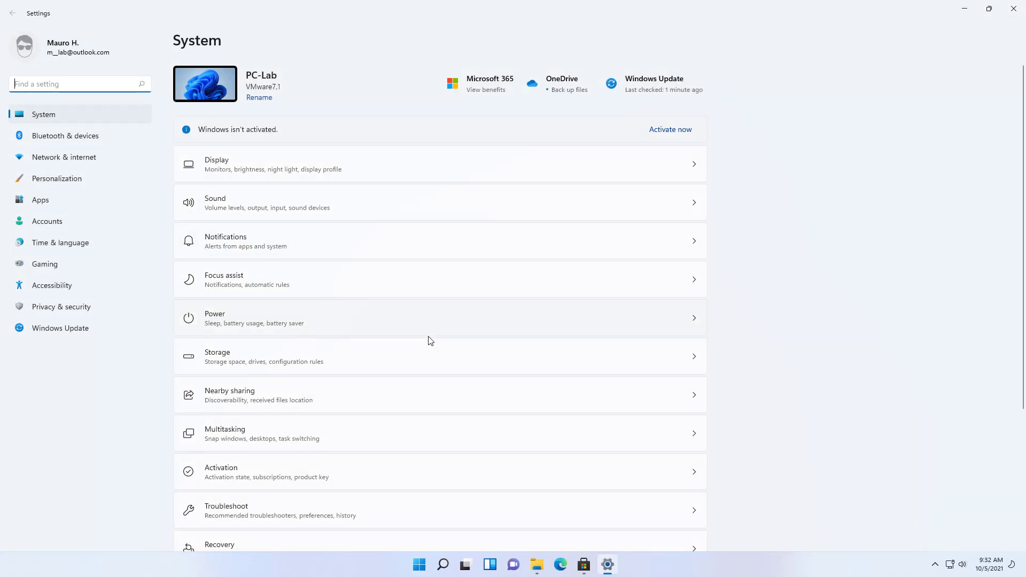
click(80, 332)
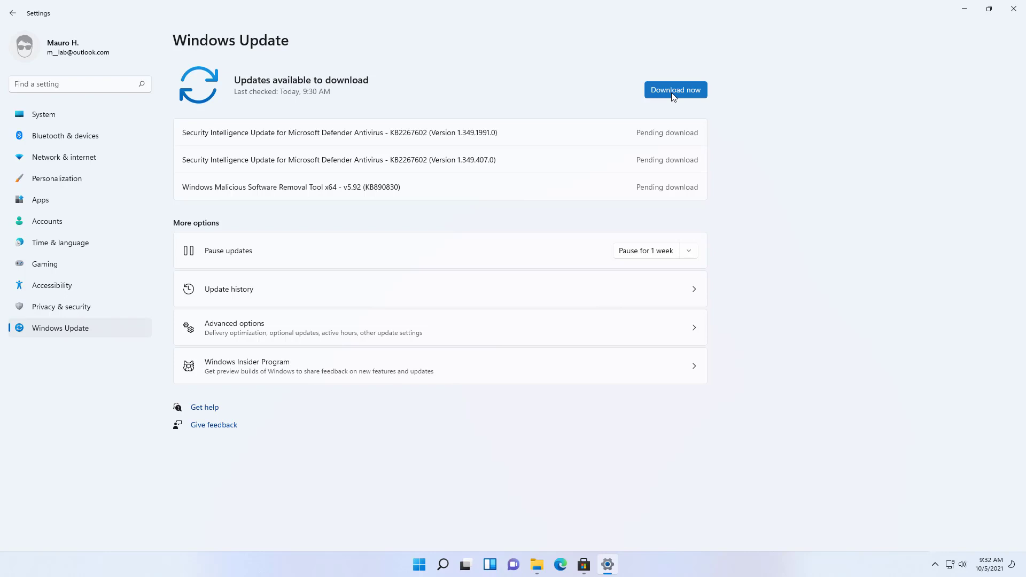
click(672, 94)
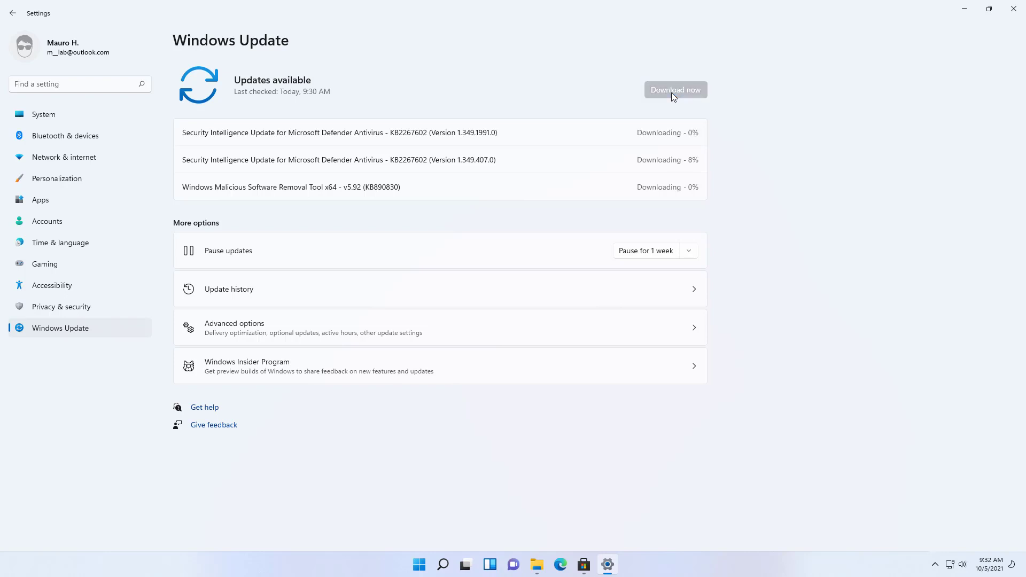
click(968, 9)
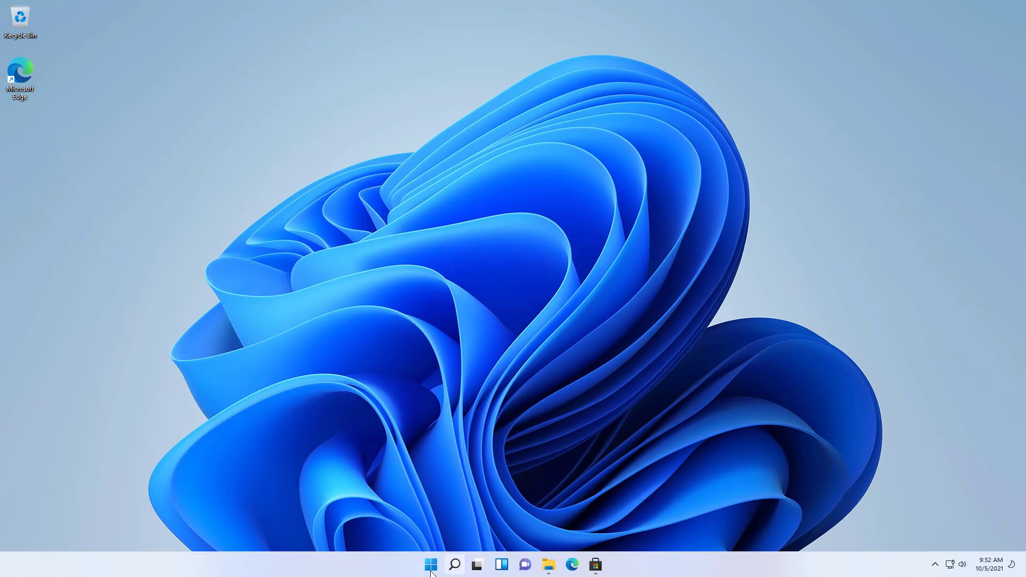
right_click(436, 561)
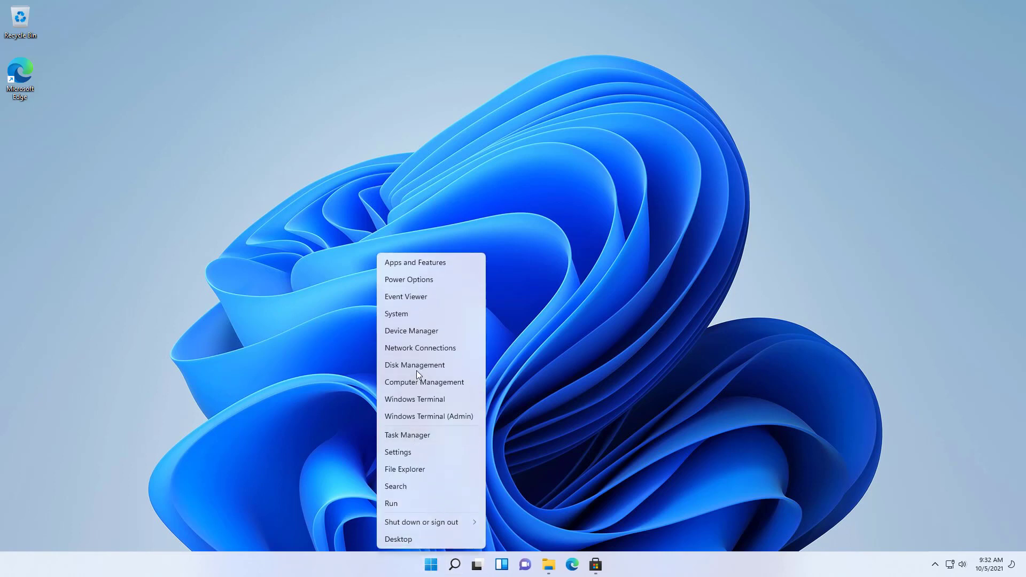
click(419, 334)
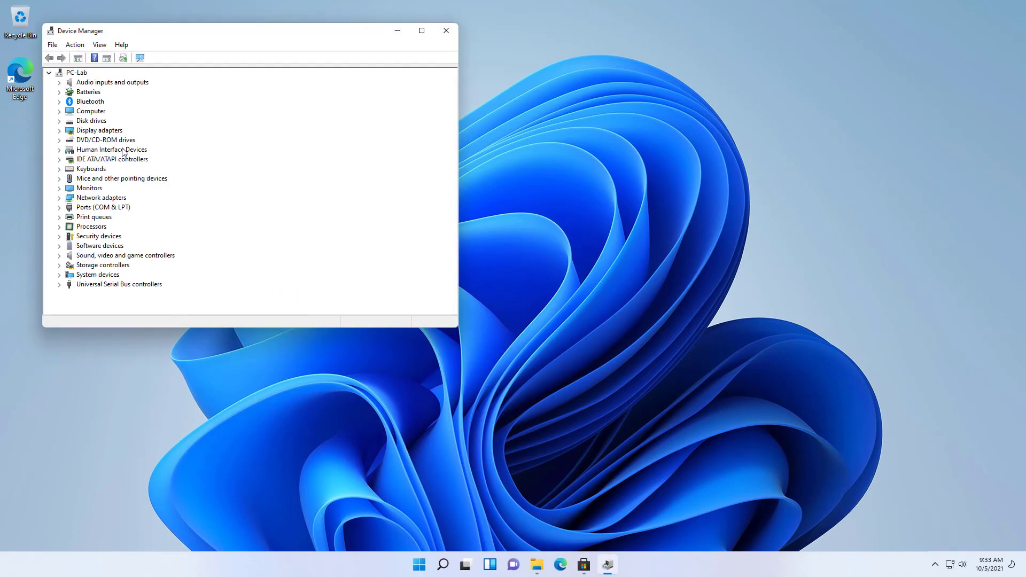
click(398, 30)
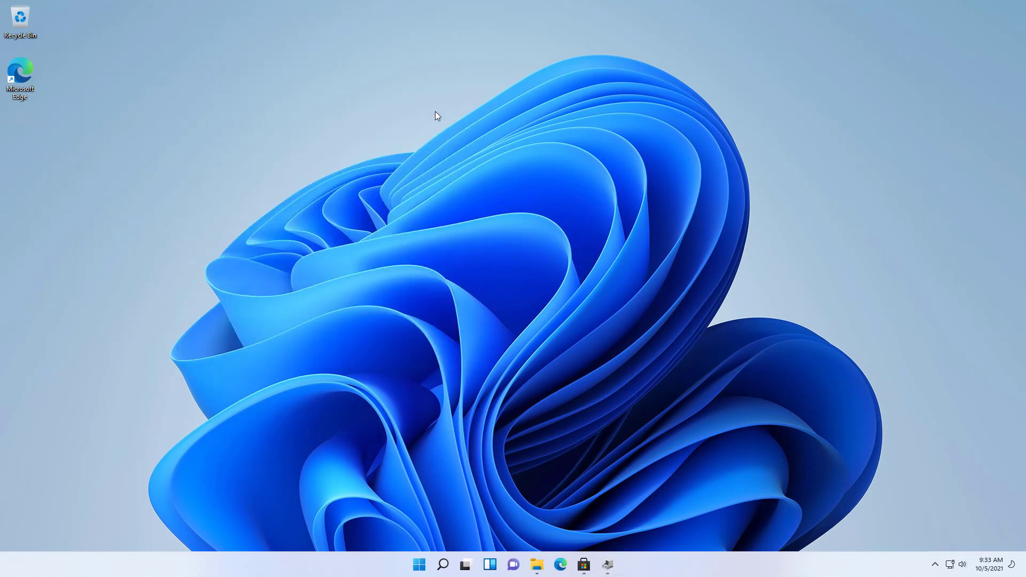